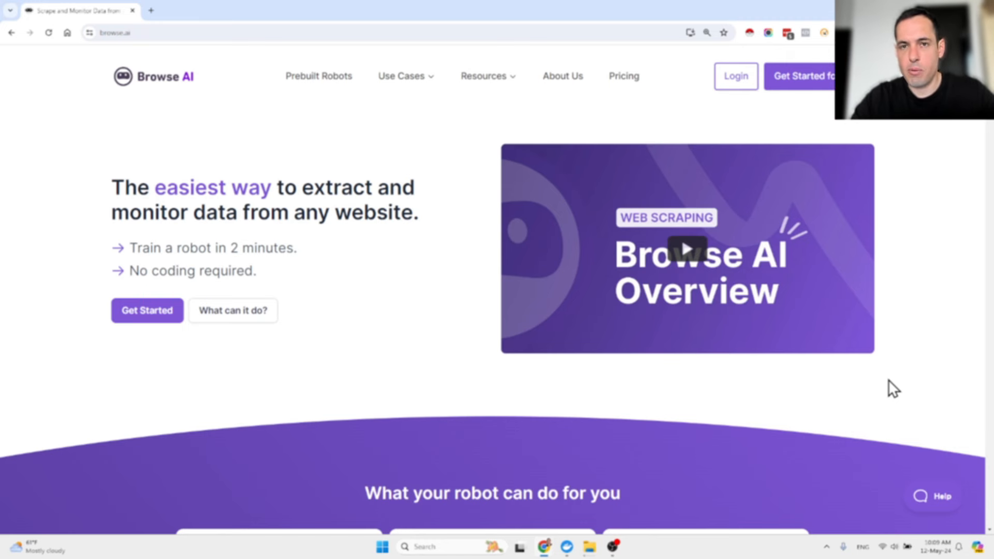
Step: Run the Instant Data Scraper extension on the Browse AI homepage, review its scraped table and export options, and minimize its window
left_click(750, 33)
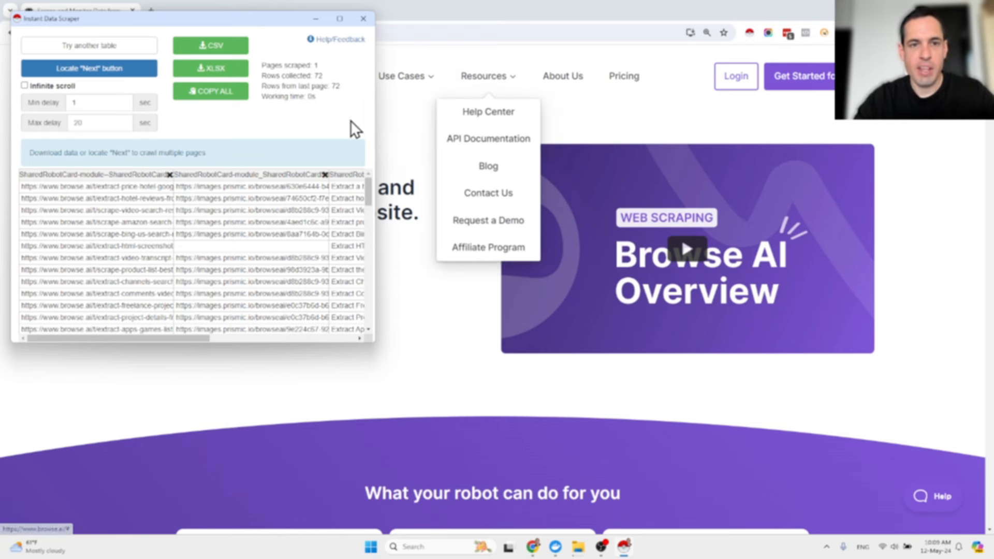
left_click_drag(113, 20, 263, 48)
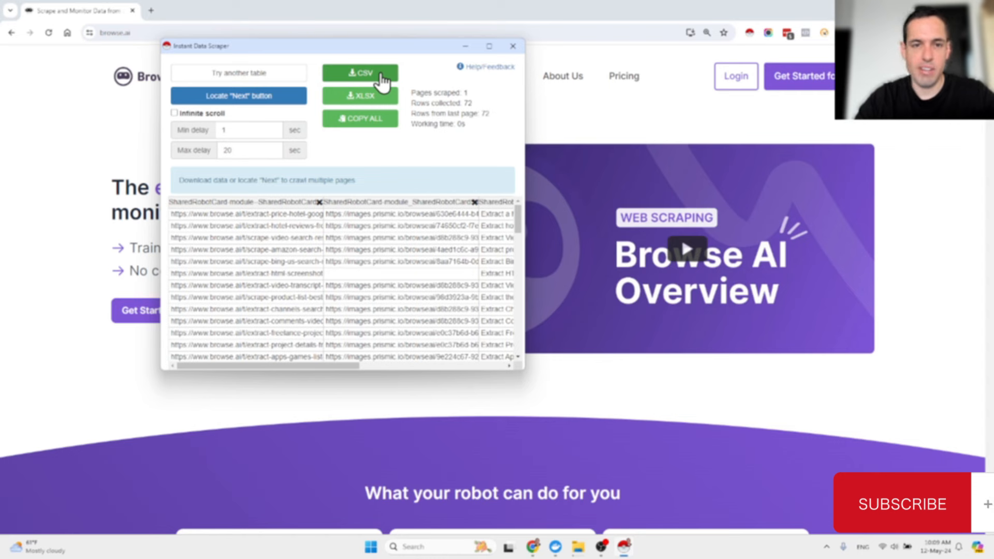
left_click(462, 46)
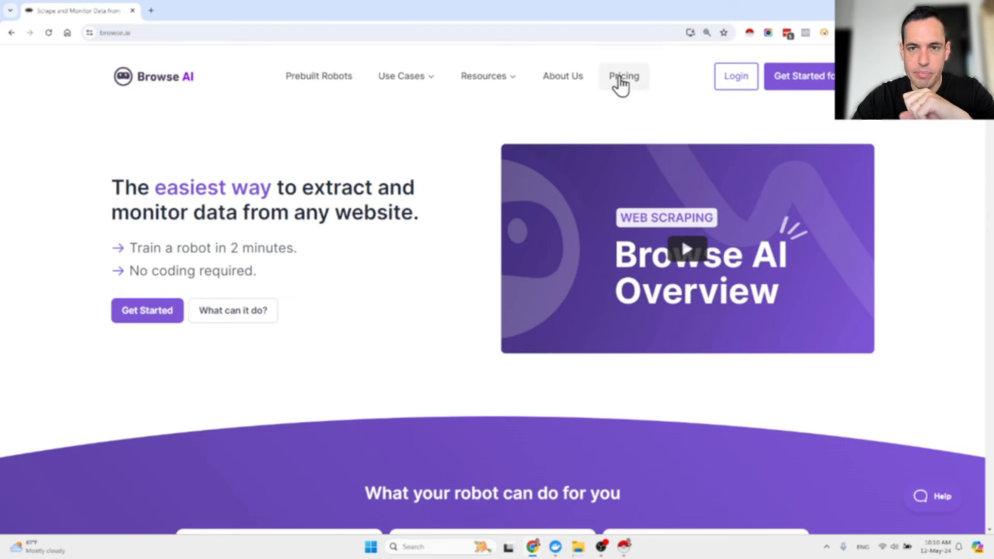
Step: Open Browse AI's pricing page and compare the plans' prices, credits and overview limits
right_click(621, 83)
right_click(609, 77)
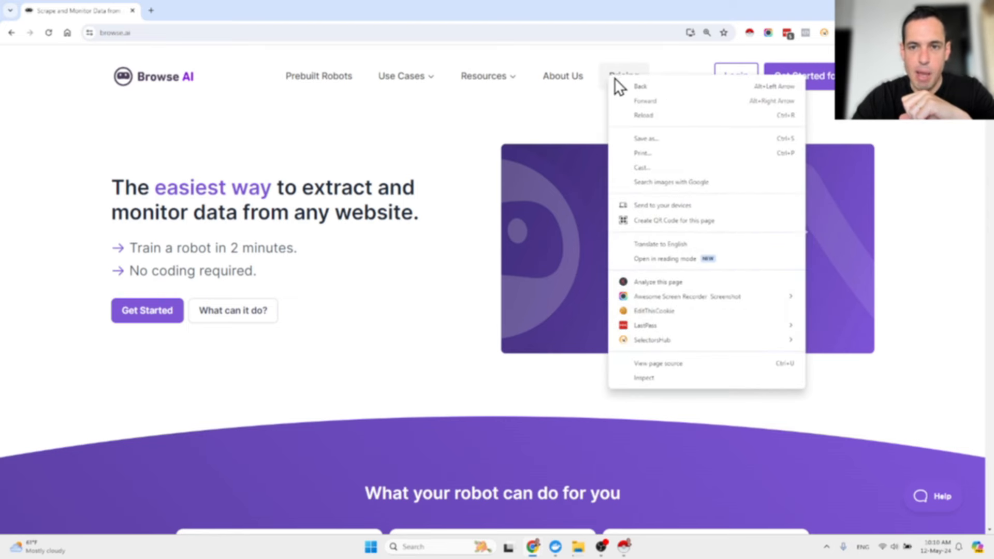
left_click(607, 77)
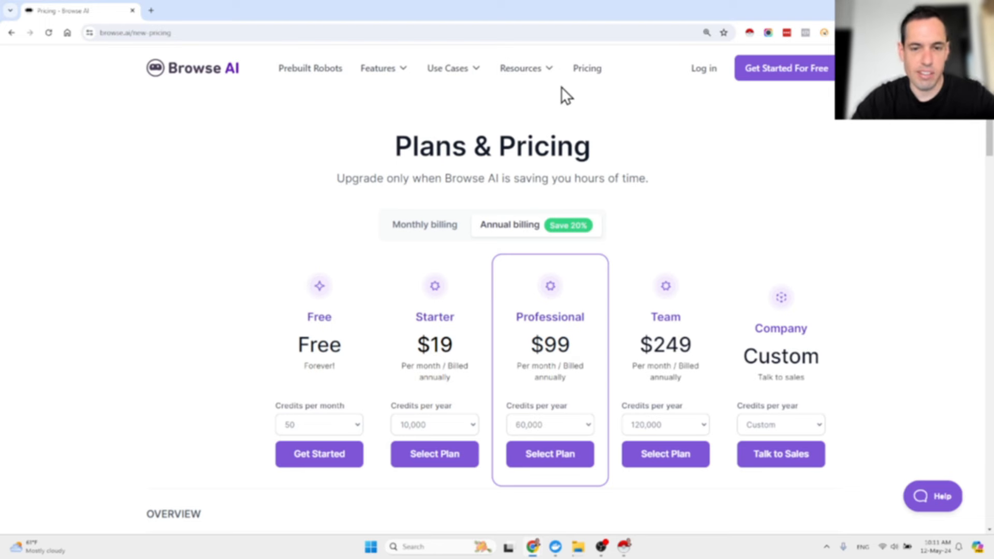
scroll(428, 271, "down", 3)
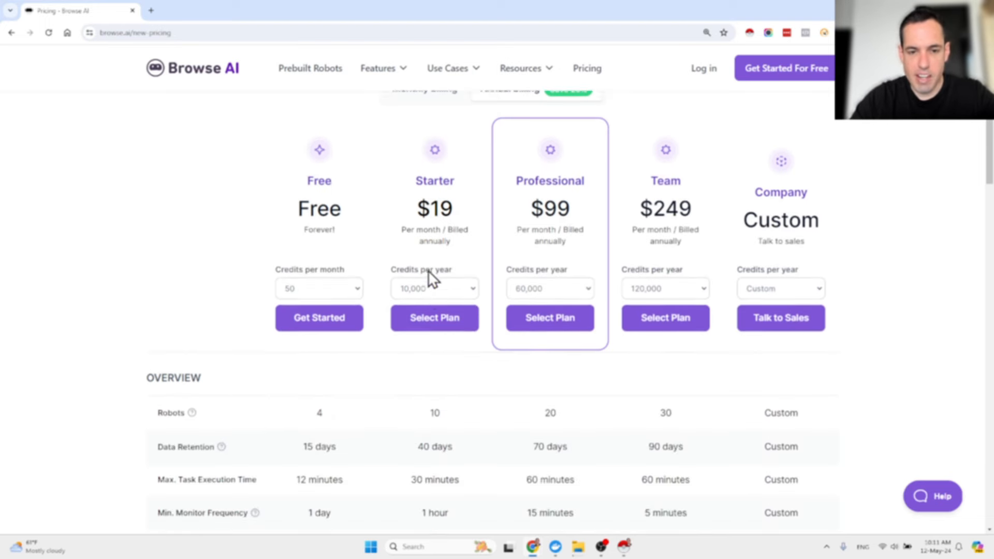
scroll(428, 270, "down", 4)
scroll(428, 270, "up", 5)
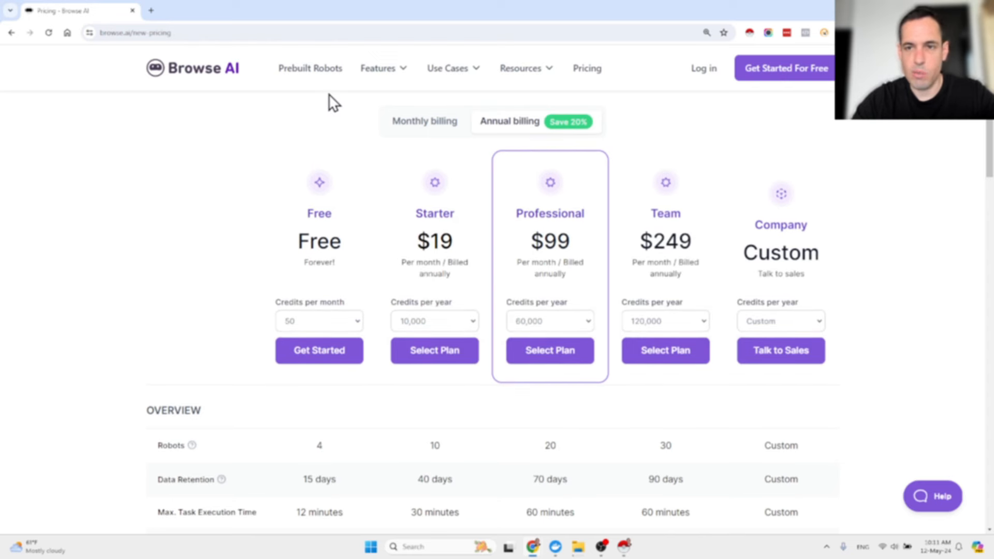
Step: Open the prebuilt robots catalogue, find "linked" on the page and show the robots for the LinkedIn site
left_click(316, 68)
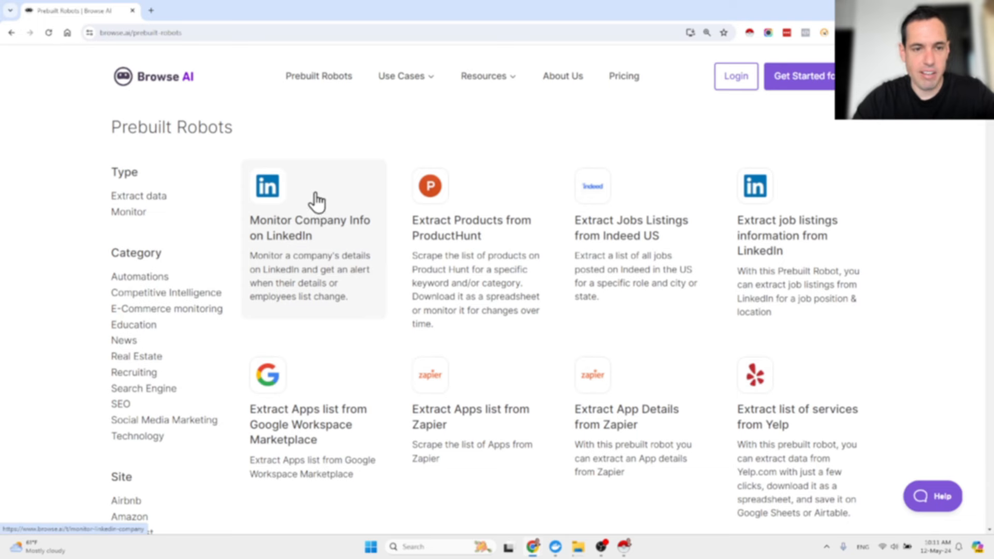
key("ctrl+f")
type("linke")
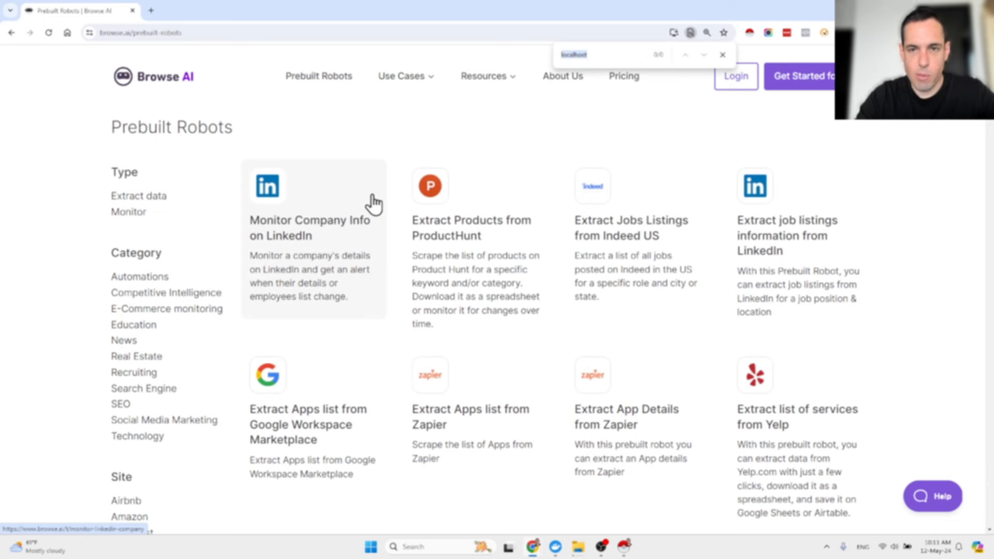
type("d")
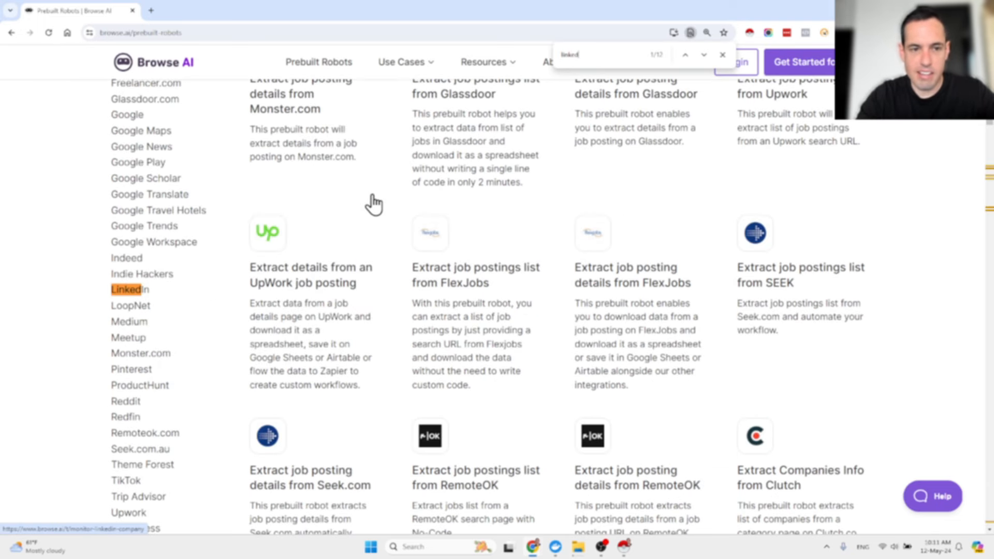
left_click(132, 290)
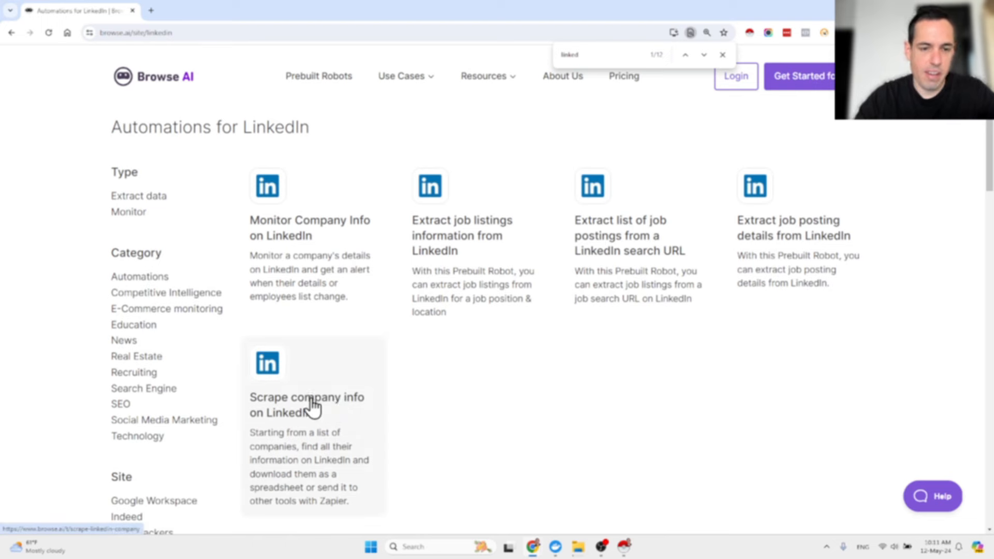
Step: Switch the site filter to Indie Hackers and review its prebuilt robots
scroll(144, 412, "down", 2)
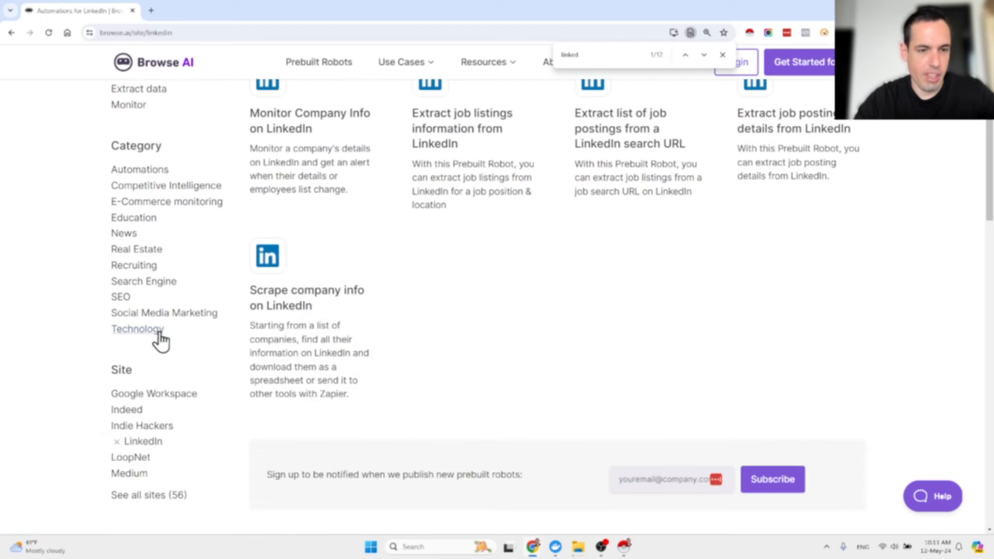
left_click(141, 427)
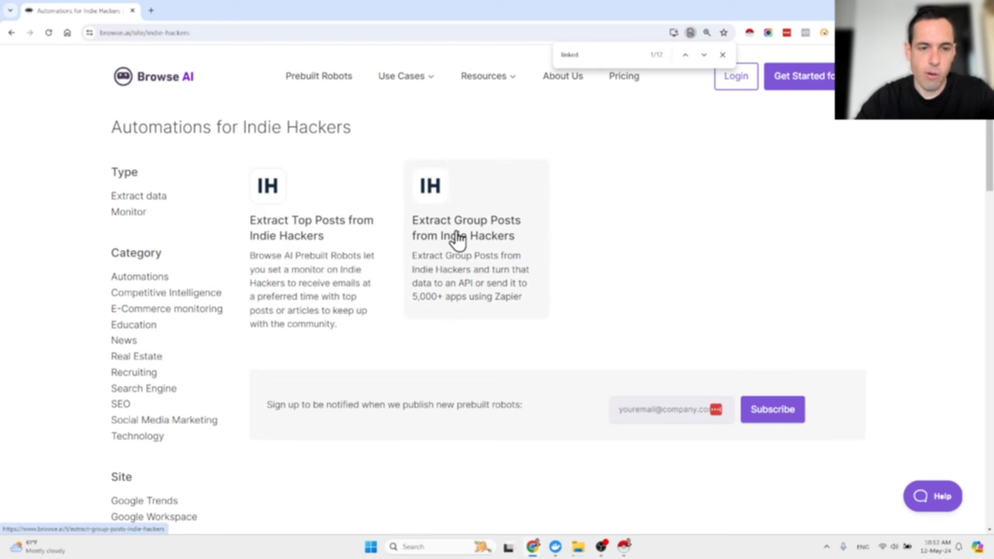
scroll(155, 373, "down", 2)
scroll(210, 298, "up", 2)
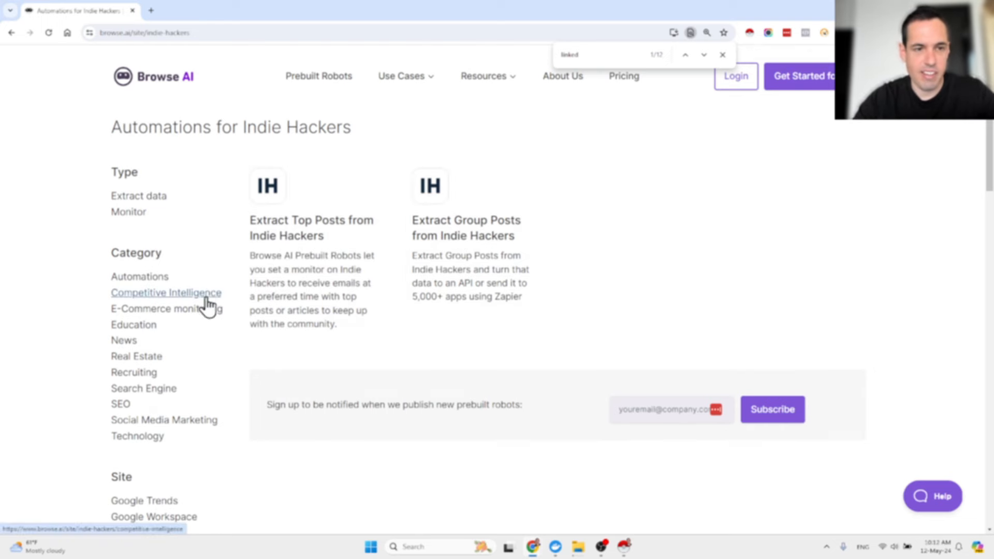
Step: Search the page's site list for "facebok" and remove the Indie Hackers filter
scroll(197, 352, "down", 5)
key("ctrl+f")
type("face")
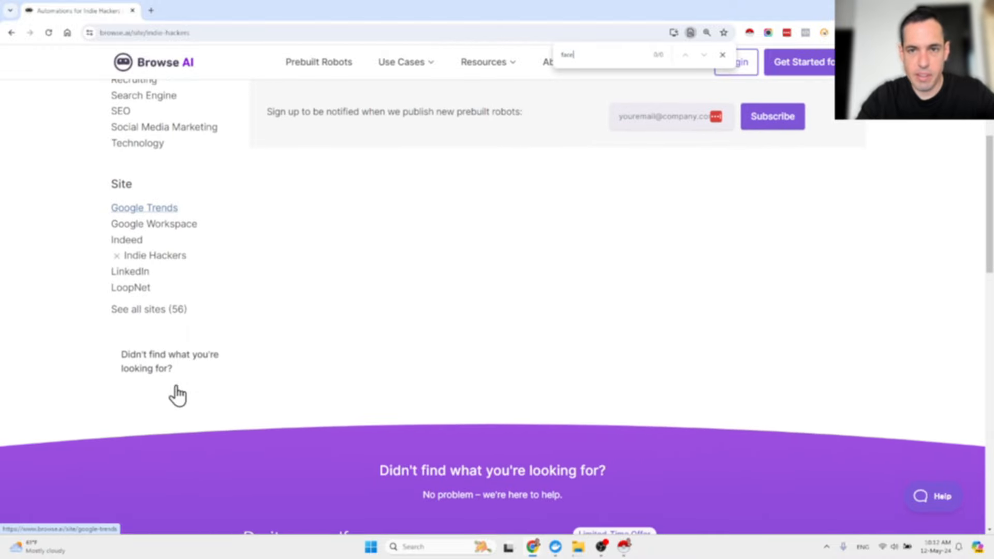
type("bok")
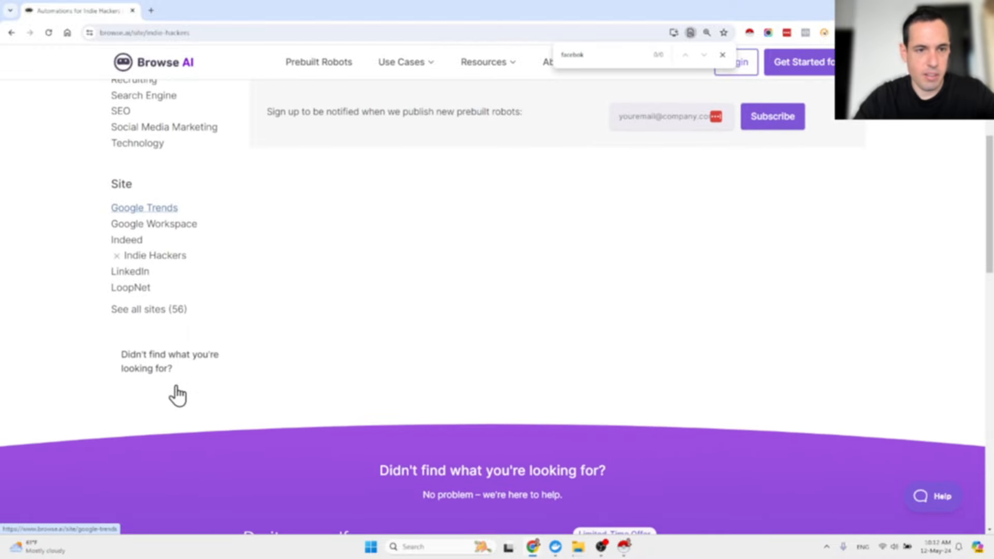
left_click(116, 257)
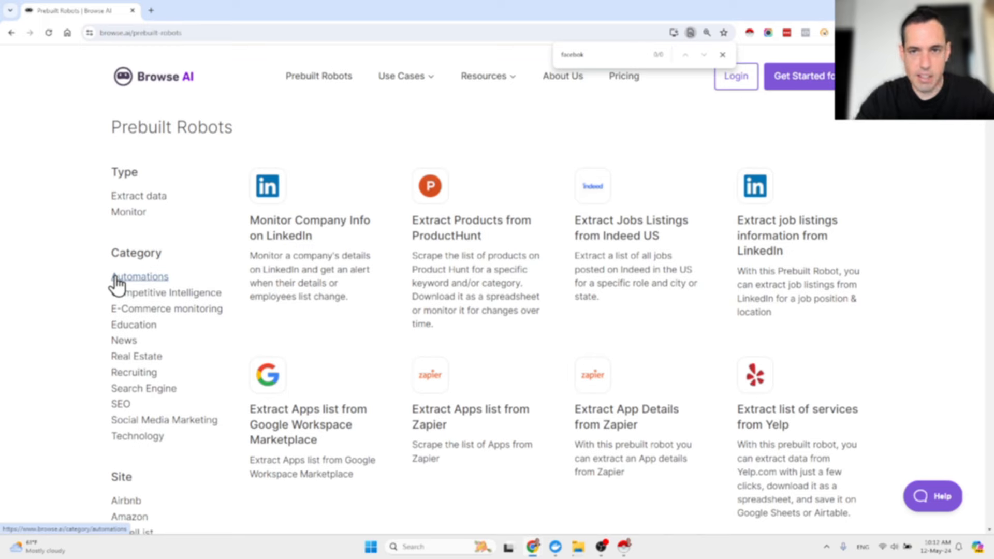
Step: Look through the full site list, filter the prebuilt robots to Fiverr and review that page
scroll(270, 332, "down", 5)
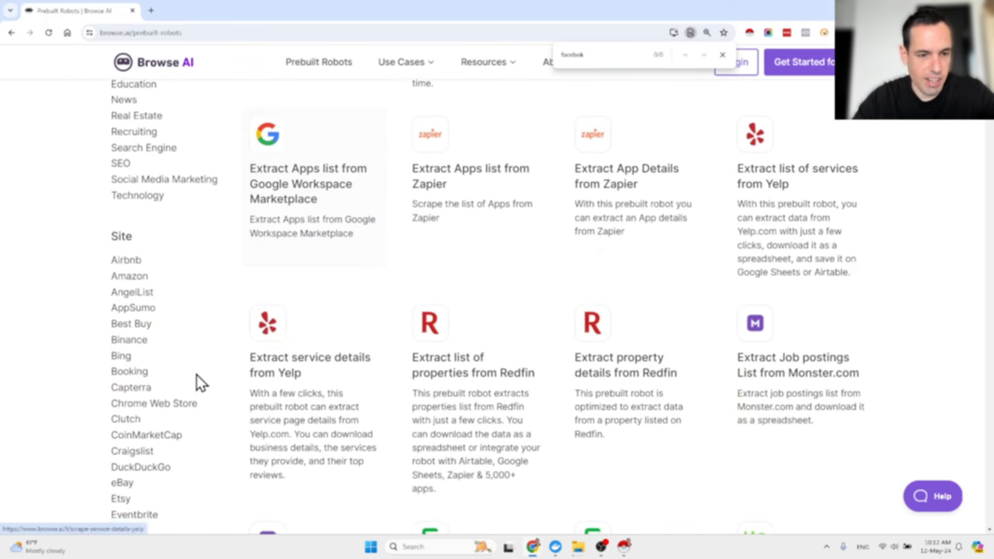
scroll(197, 375, "down", 6)
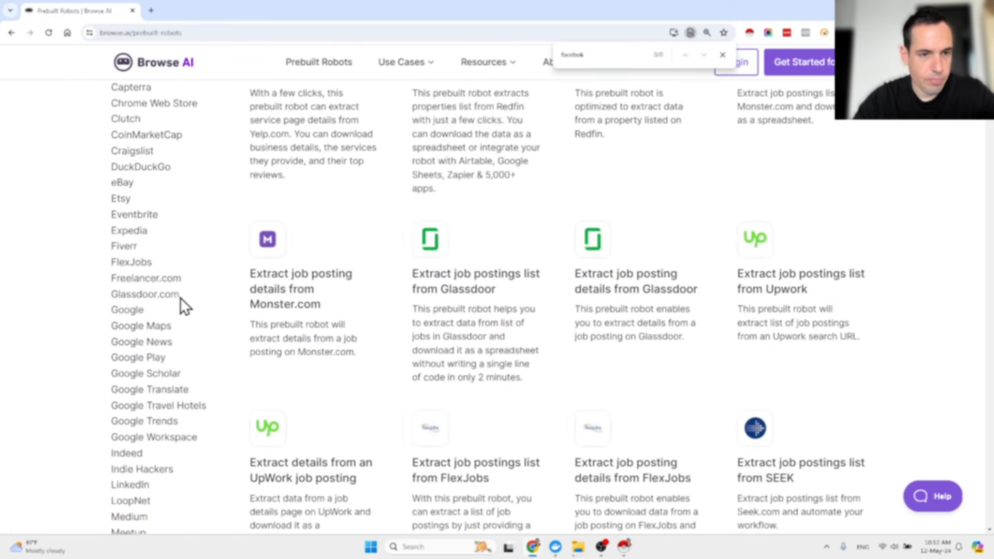
left_click(126, 244)
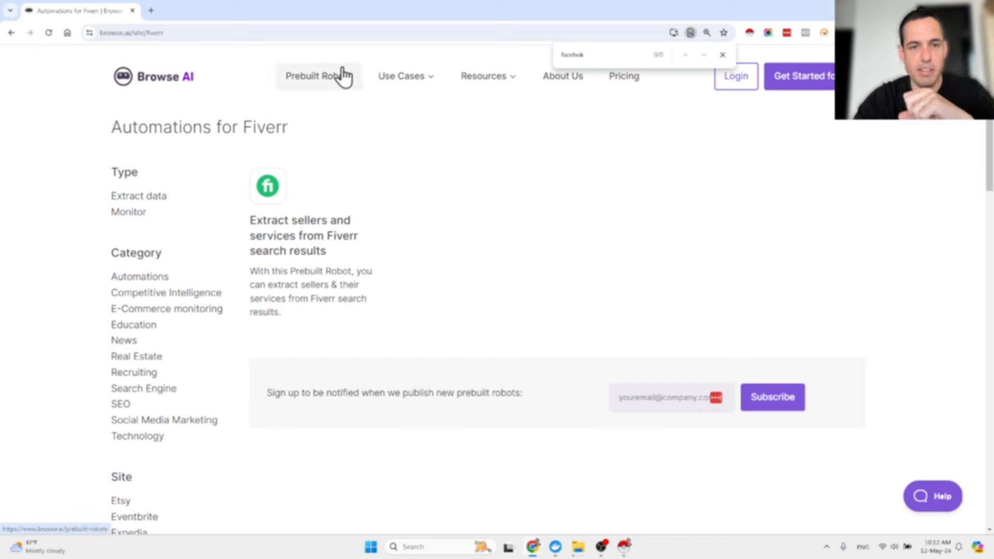
scroll(193, 440, "down", 2)
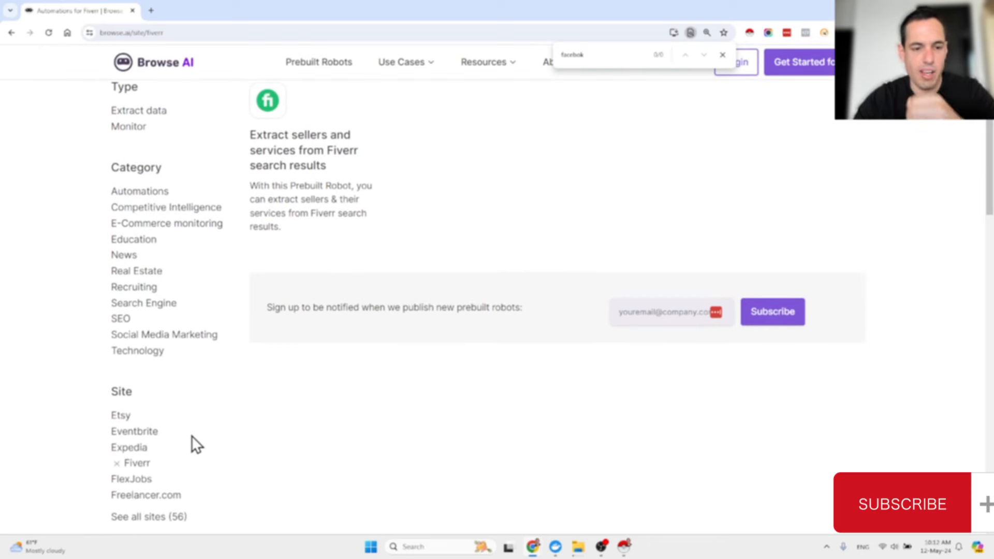
scroll(191, 436, "down", 2)
scroll(207, 300, "up", 4)
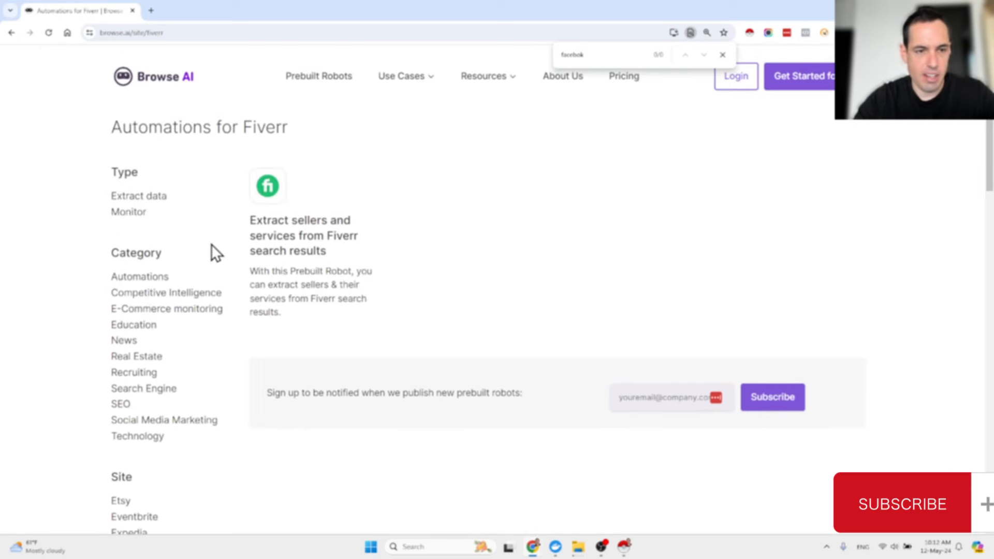
Step: Return to the full catalogue to show the LinkedIn robots, and log in to the Browse AI dashboard
left_click(11, 33)
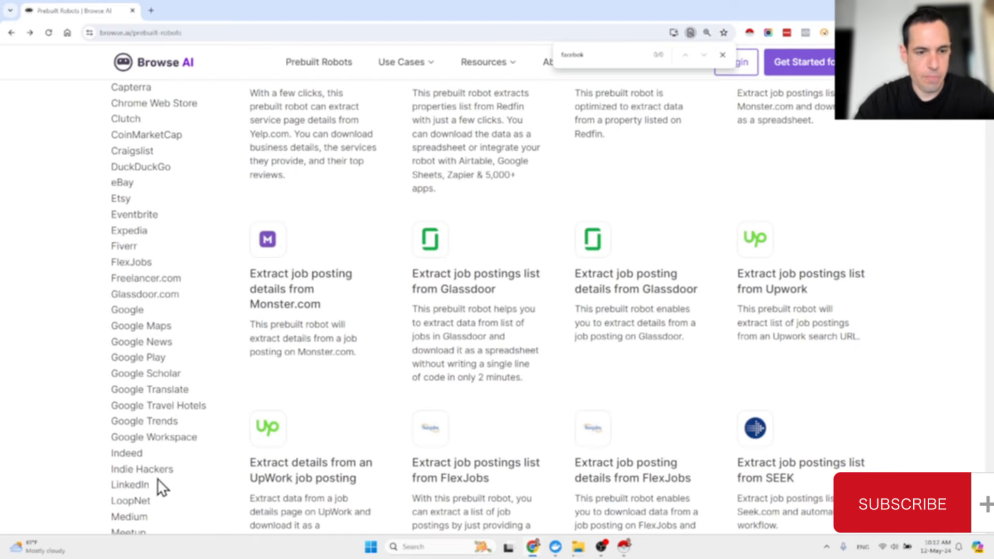
left_click(131, 485)
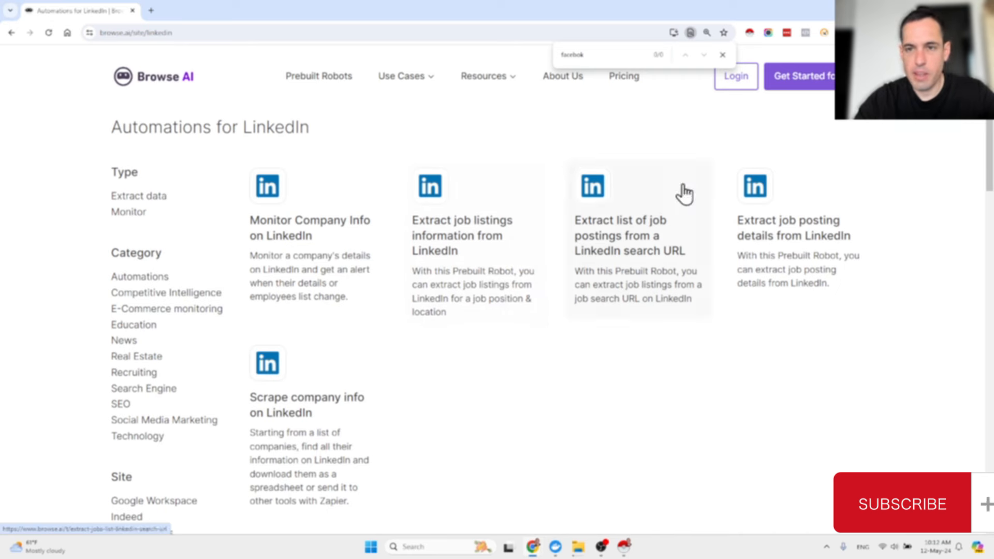
left_click(741, 86)
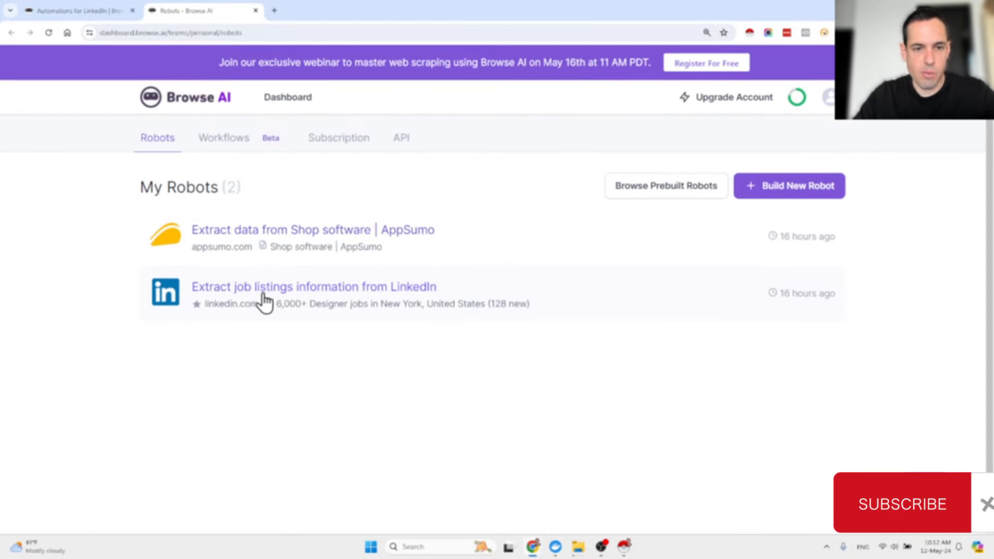
Step: Open the "Extract job listings information from LinkedIn" robot and examine its follow-up options, history and task fields for job title, location and max jobs
left_click(271, 293)
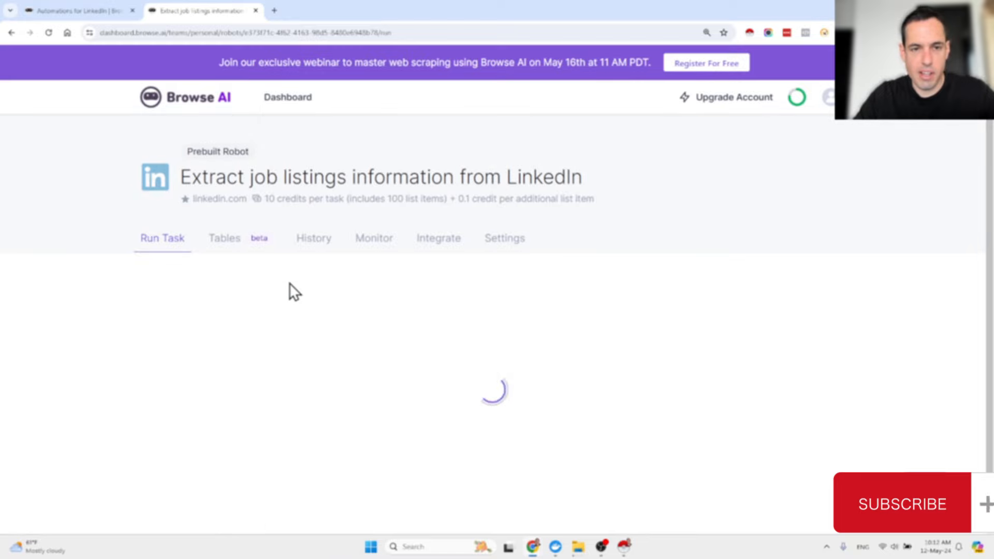
scroll(278, 277, "down", 5)
scroll(287, 274, "up", 3)
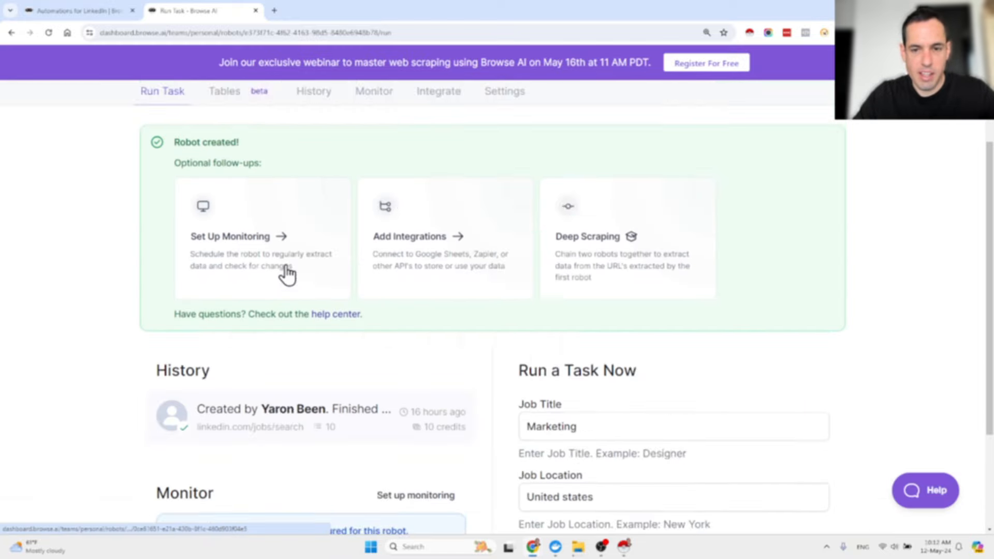
scroll(510, 331, "up", 3)
scroll(523, 333, "down", 5)
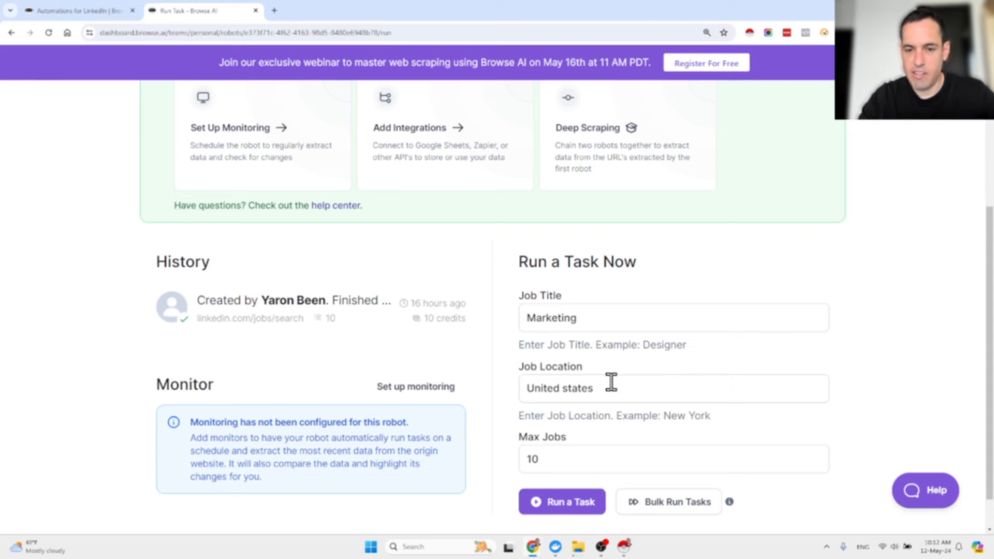
scroll(608, 384, "down", 1)
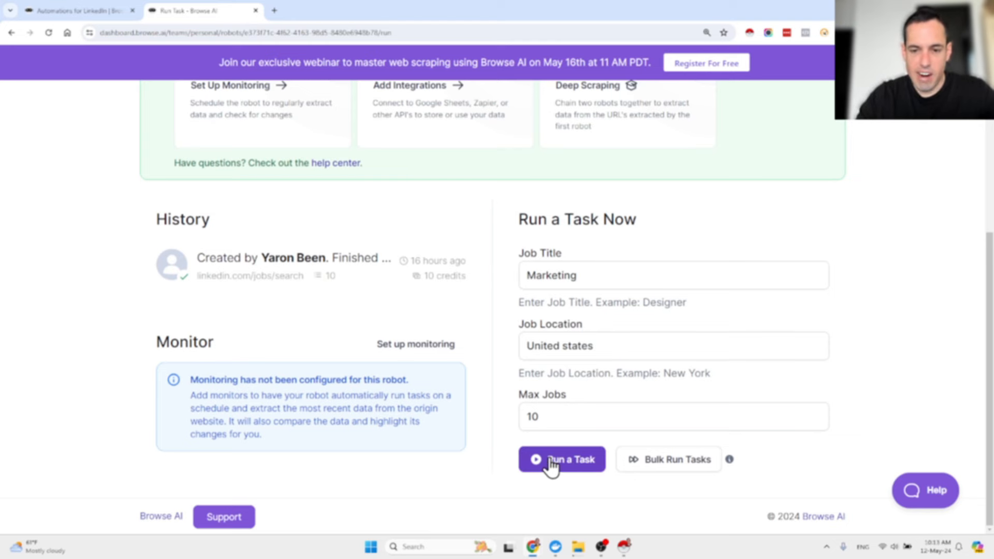
scroll(541, 461, "up", 4)
scroll(408, 359, "up", 2)
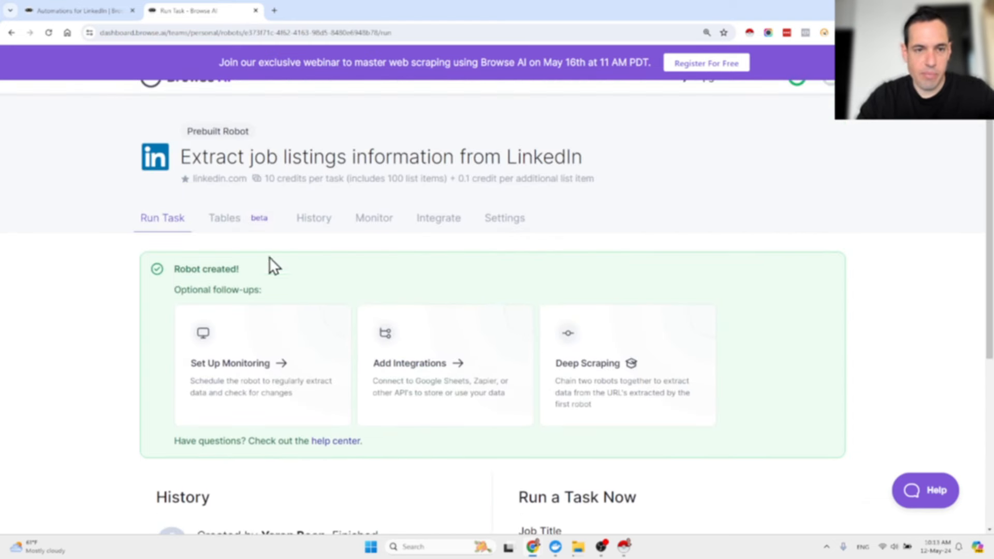
Step: Open the LinkedIn robot's tables, show the jobs extracted for Marketing in United States and examine the columns across to Industries
left_click(219, 217)
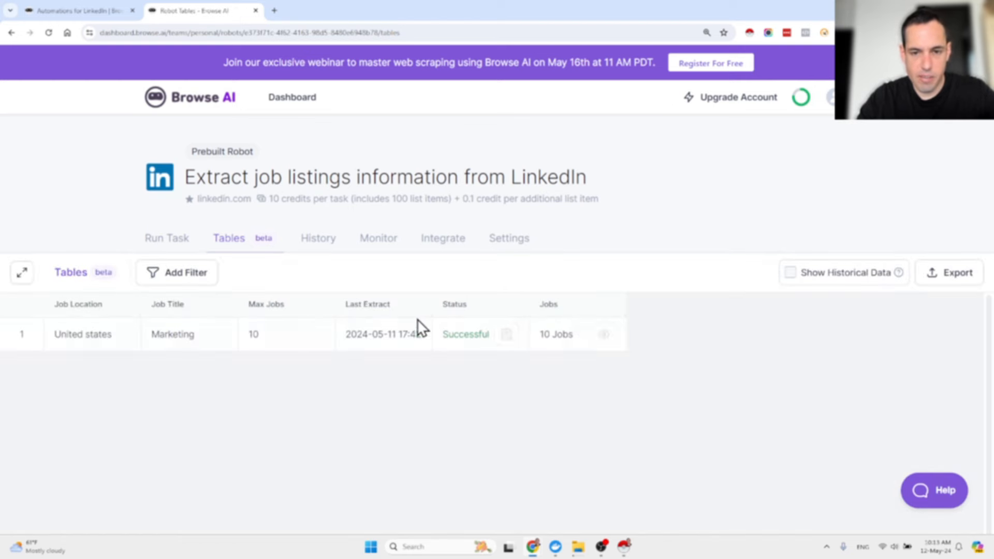
left_click(604, 334)
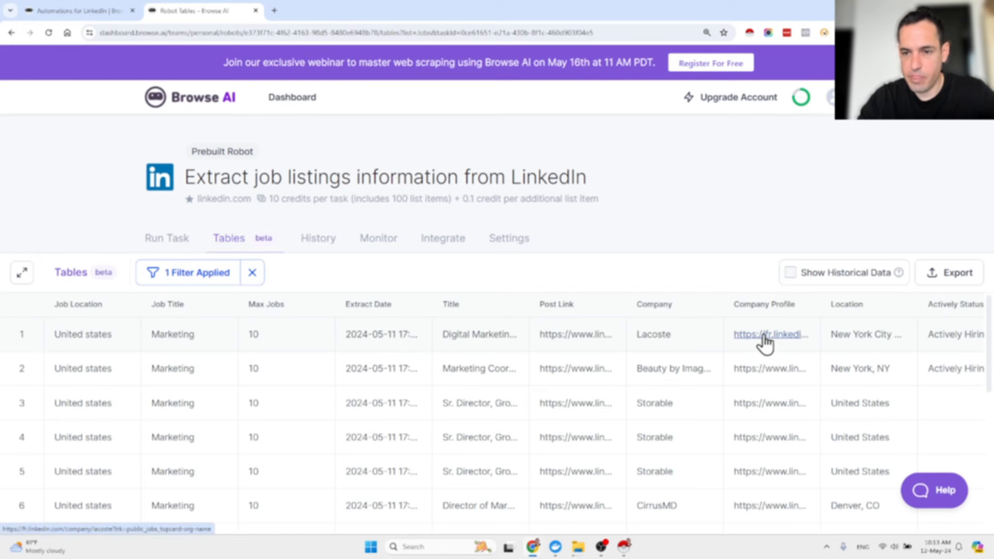
scroll(764, 335, "right", 5)
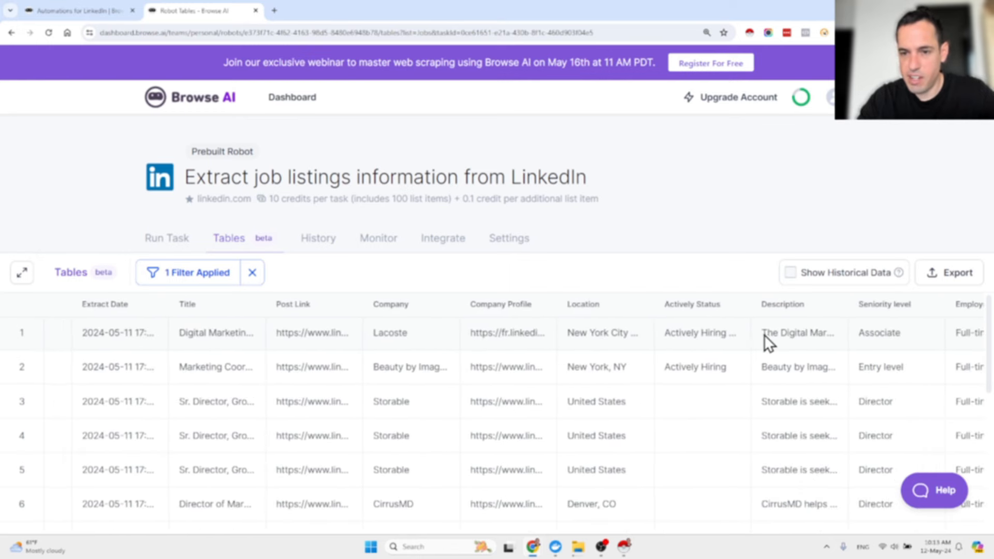
scroll(813, 341, "right", 5)
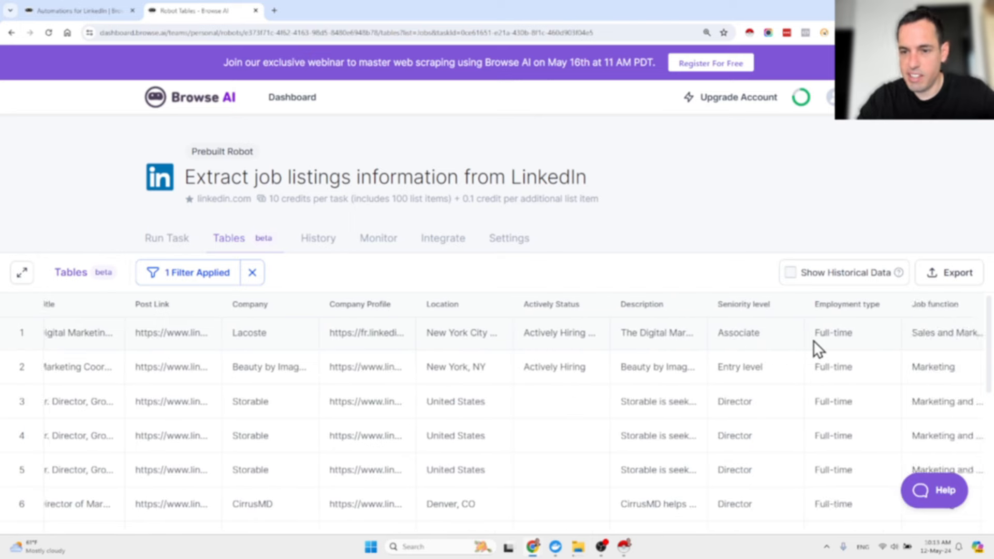
scroll(750, 340, "right", 2)
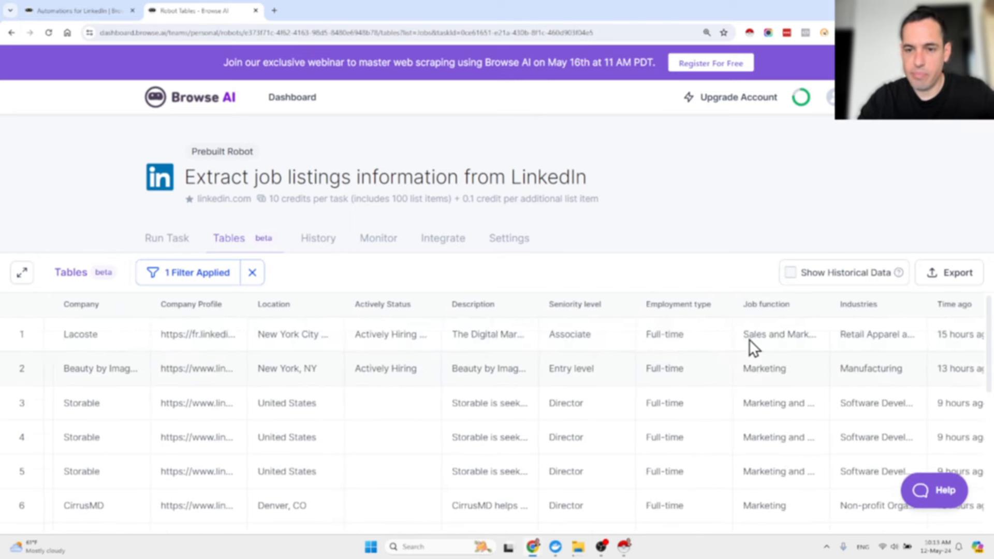
Step: Examine the extracted jobs table across to the Time ago column and open the robot's task history
scroll(750, 339, "right", 1)
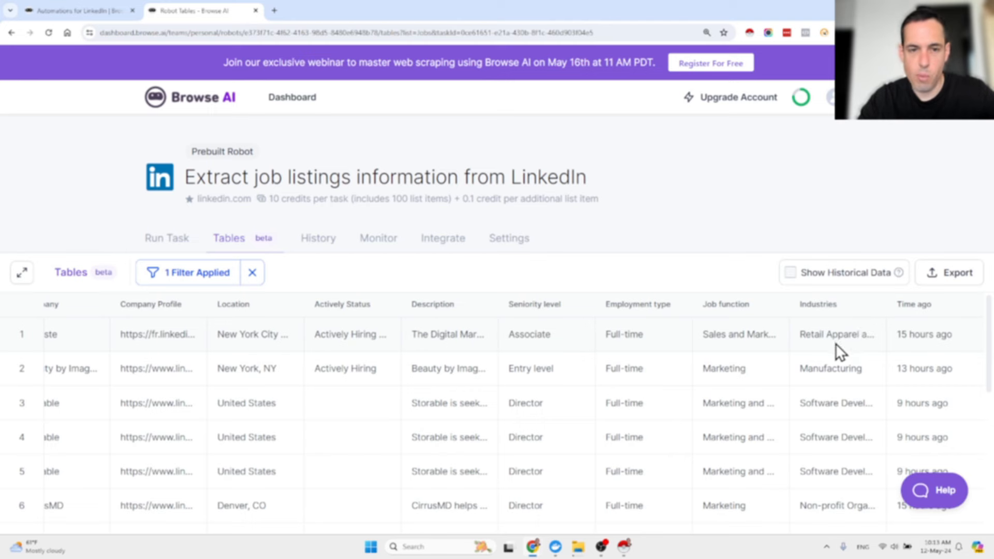
left_click(326, 248)
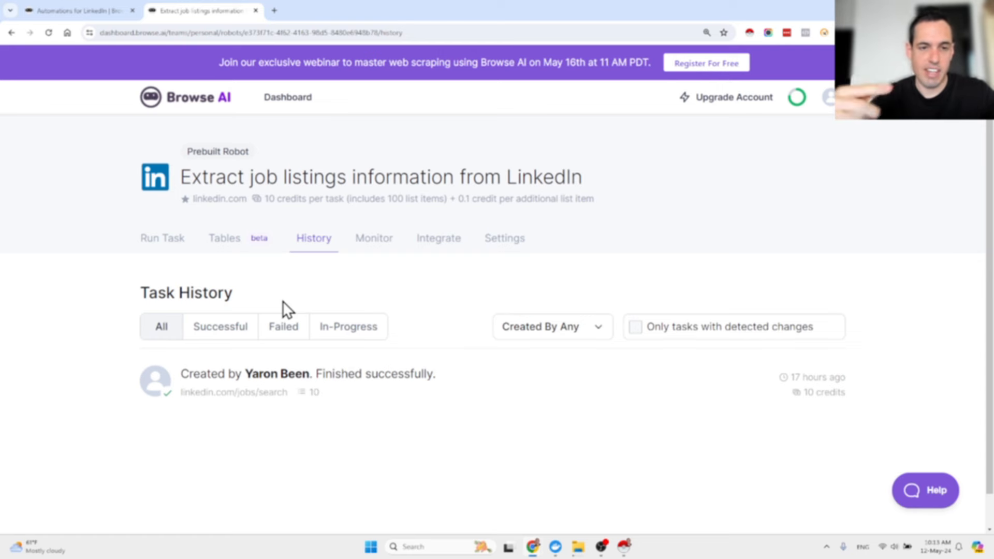
Step: Open the LinkedIn robot's integrations and read the details of its Google Sheets integration
left_click(433, 241)
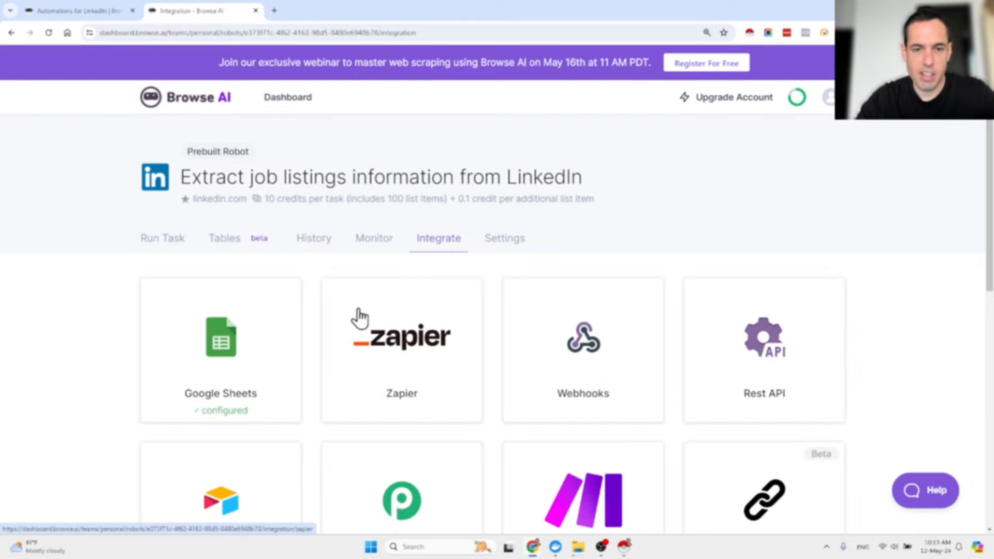
scroll(358, 317, "down", 2)
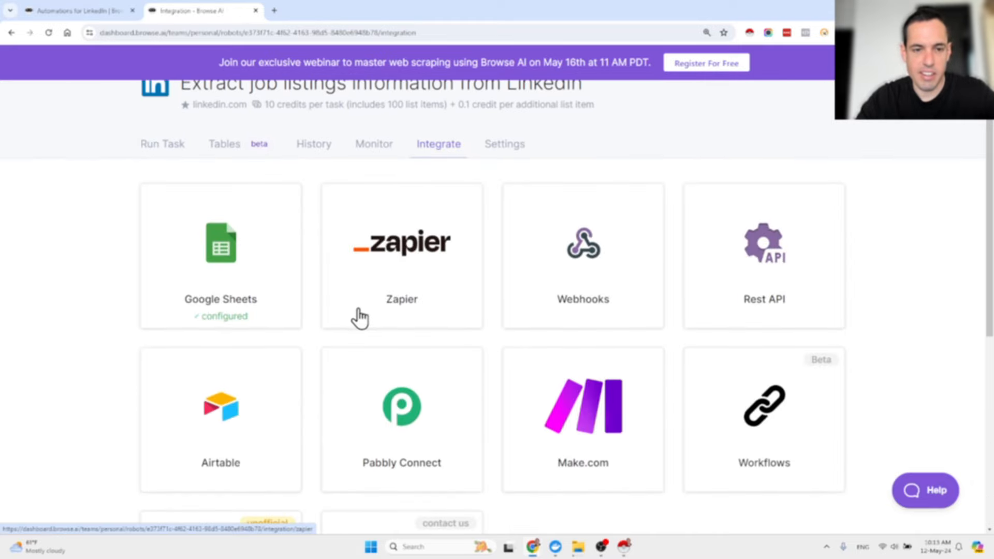
left_click(251, 269)
scroll(261, 271, "down", 1)
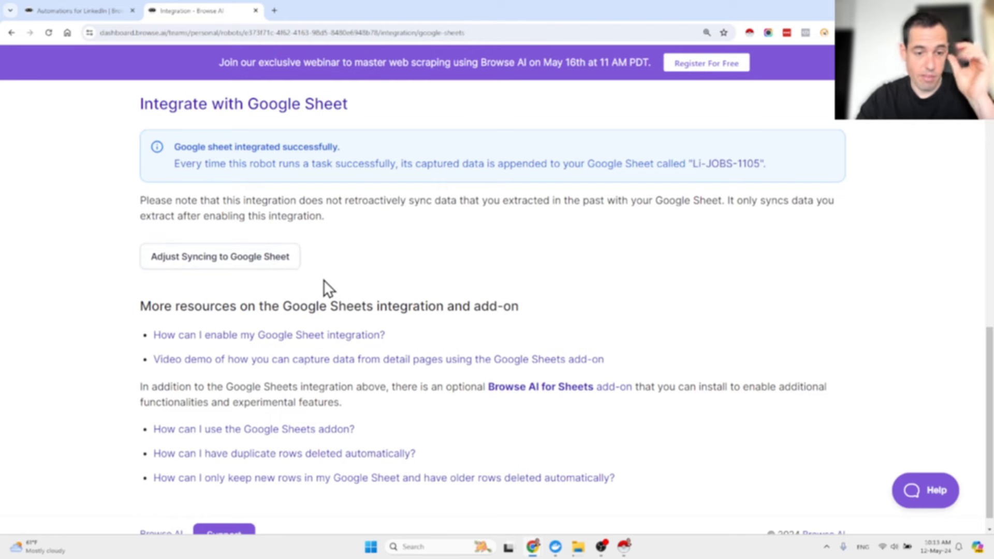
scroll(324, 279, "down", 1)
scroll(324, 280, "up", 3)
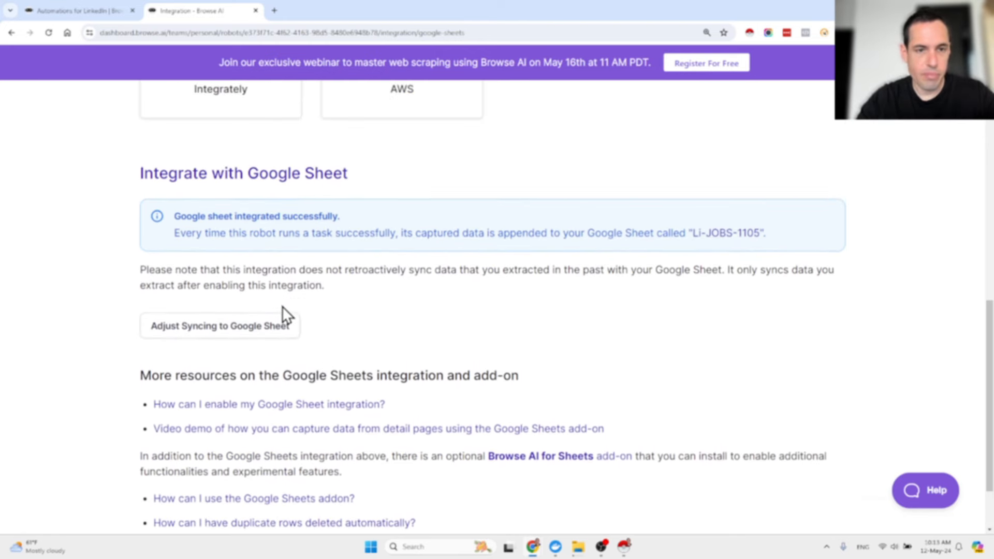
scroll(282, 306, "up", 2)
scroll(283, 310, "down", 3)
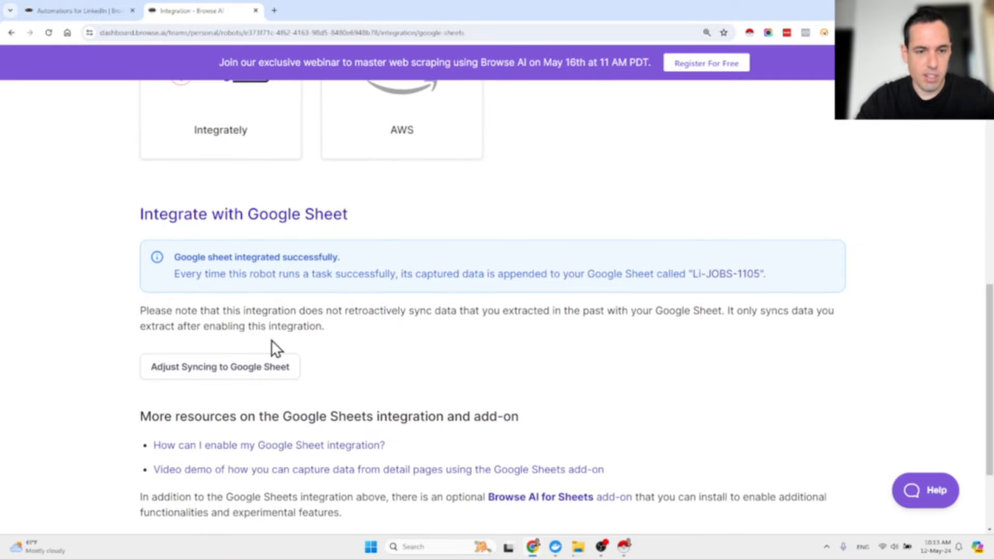
Step: Open the Google Sheets syncing options, check the new-spreadsheet choice, return to selecting an existing spreadsheet and review the other integrations
left_click(260, 361)
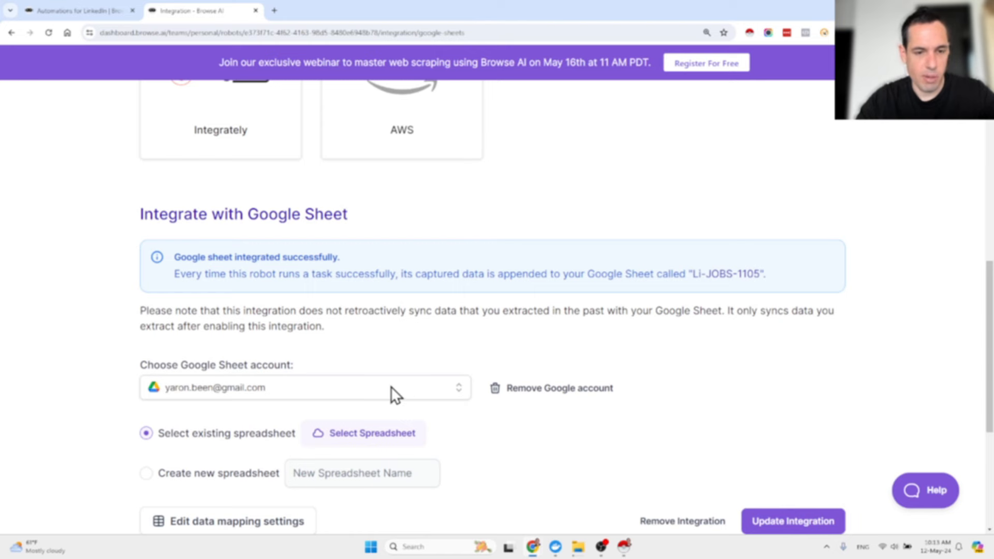
left_click(145, 474)
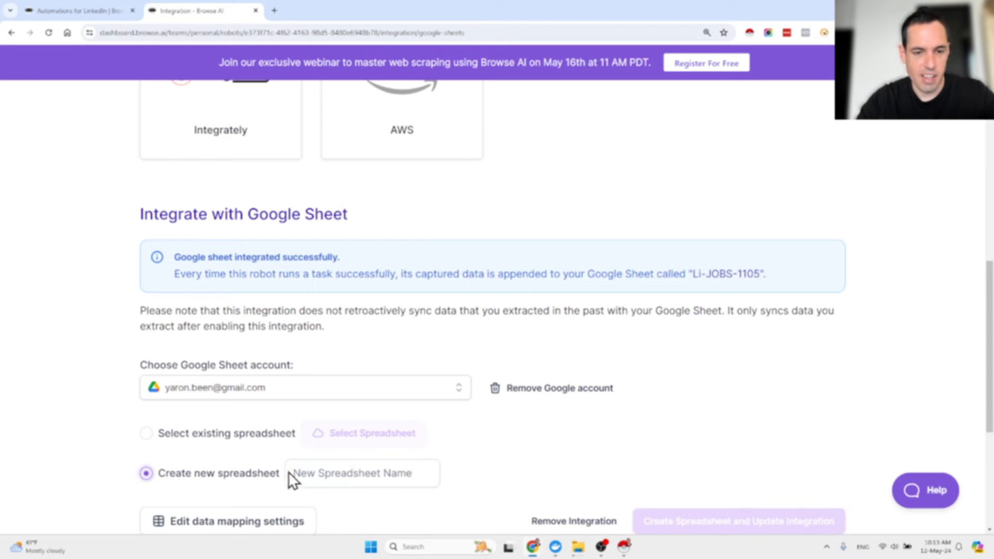
scroll(338, 468, "down", 1)
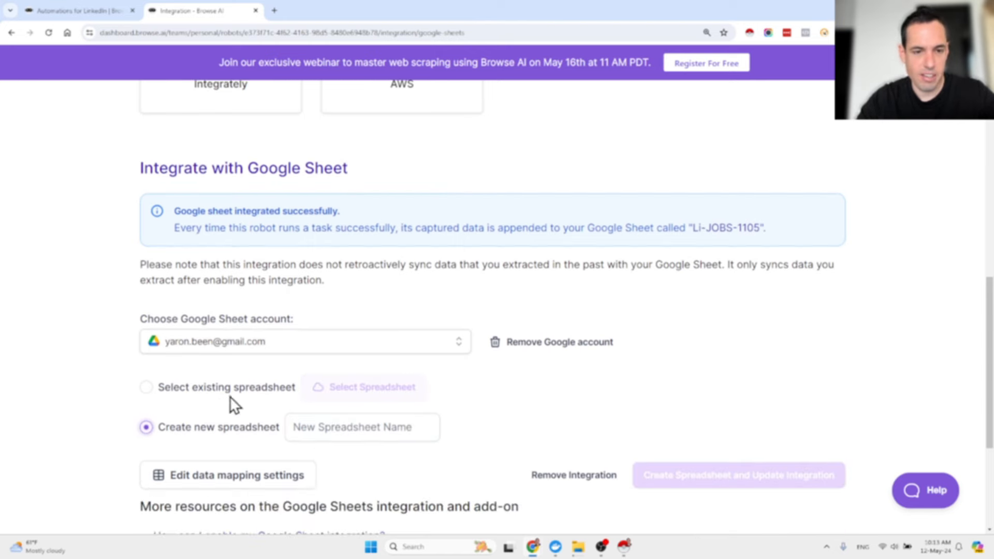
left_click(218, 389)
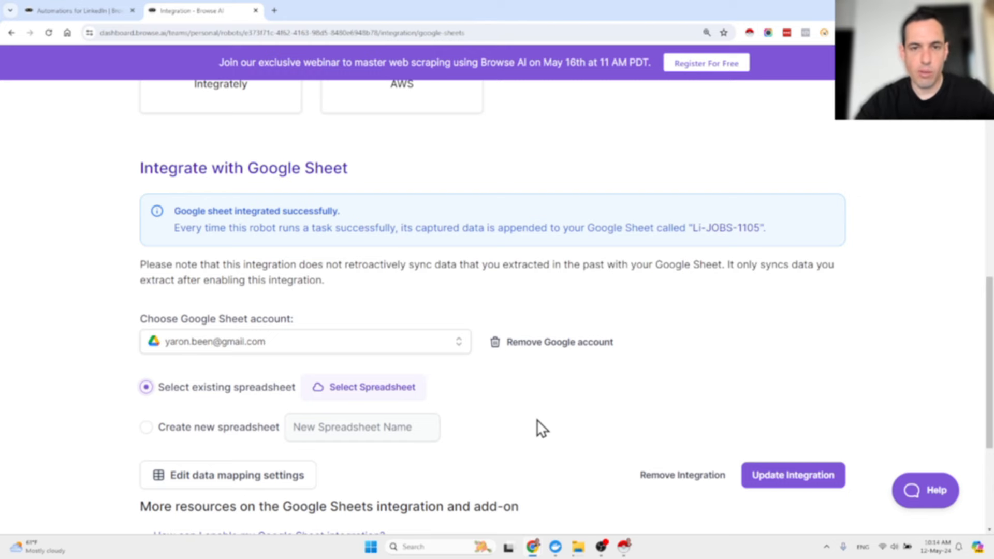
scroll(537, 419, "up", 10)
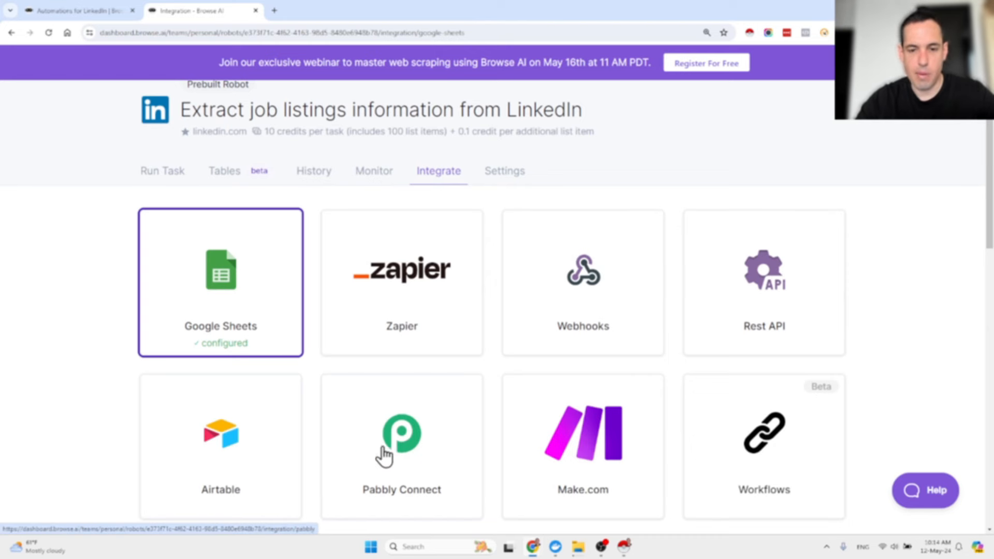
scroll(437, 305, "up", 1)
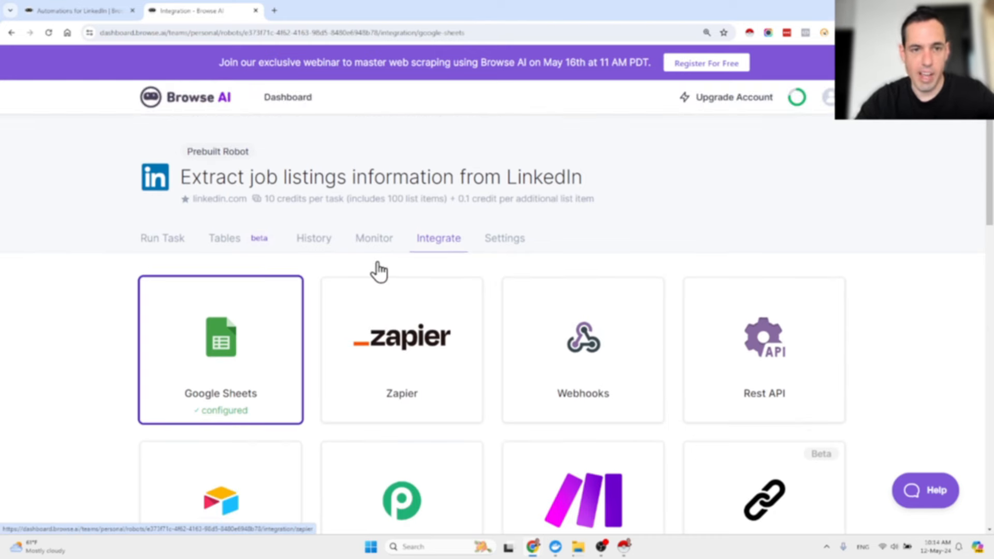
left_click(287, 100)
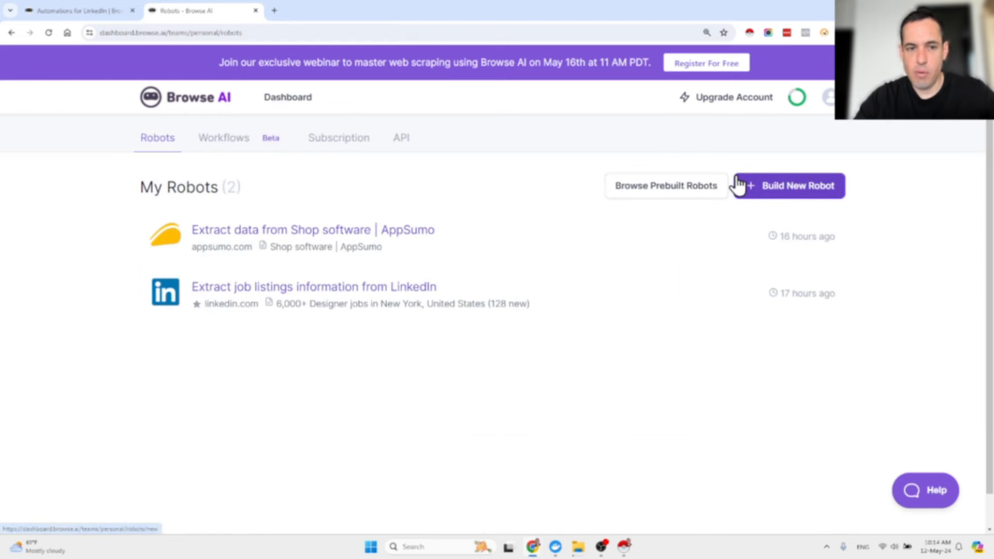
left_click(758, 190)
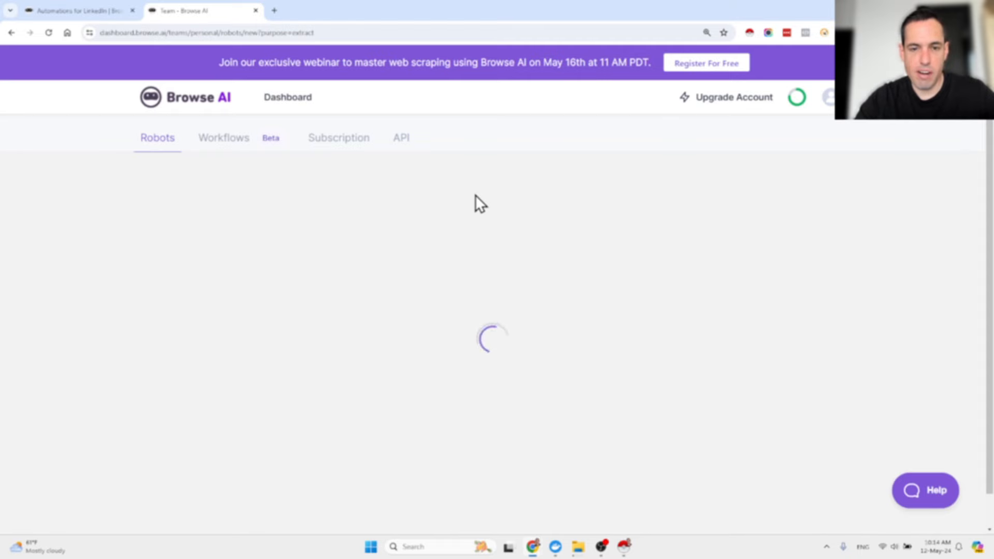
left_click(475, 300)
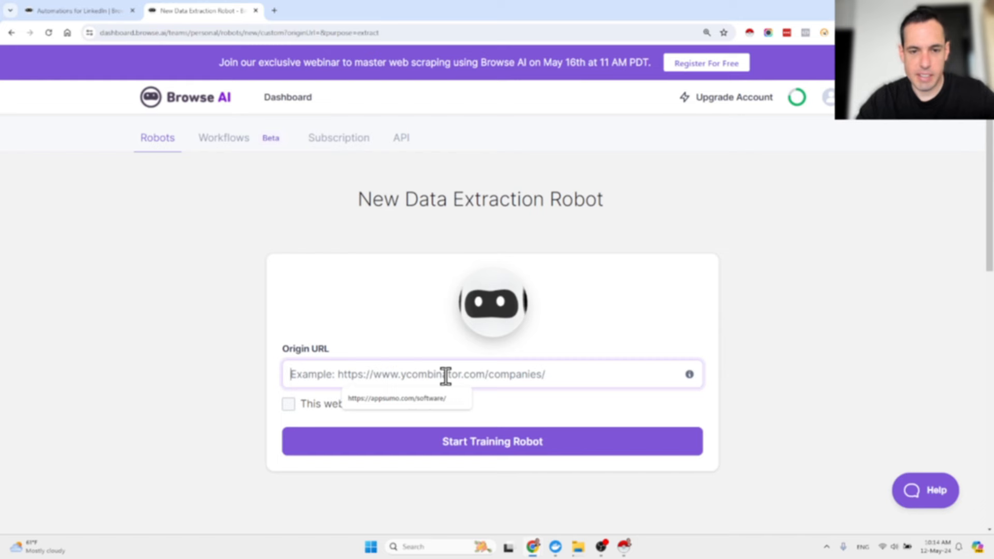
type("ac")
key("BackSpace")
key("BackSpace")
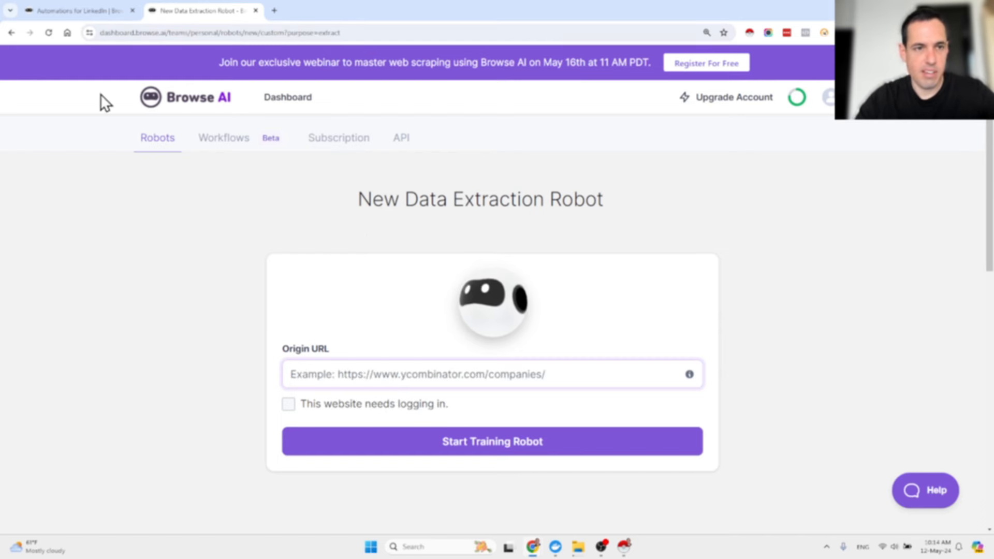
left_click(14, 32)
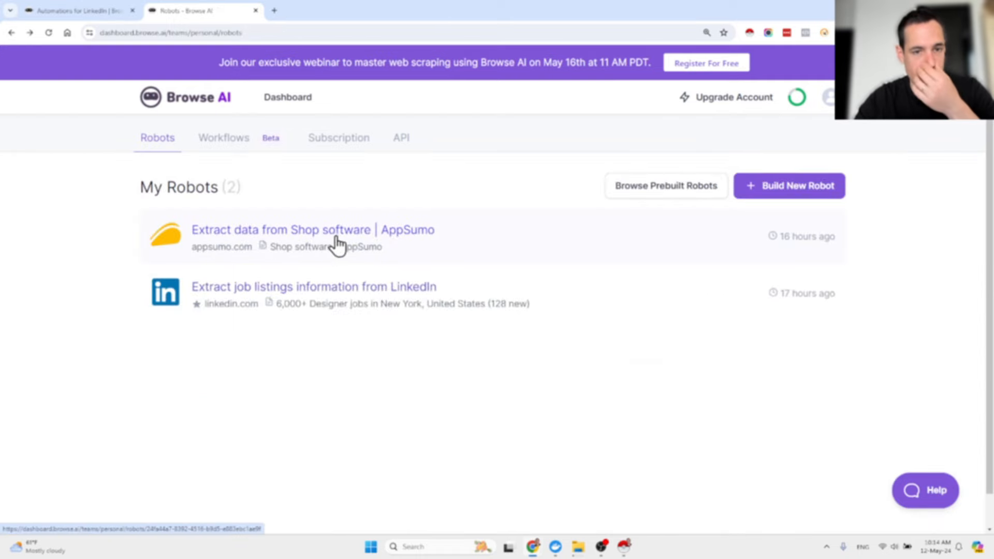
Step: Look at the AppSumo shop software robot, and return to the robot list to start building a new data extraction robot
left_click(362, 227)
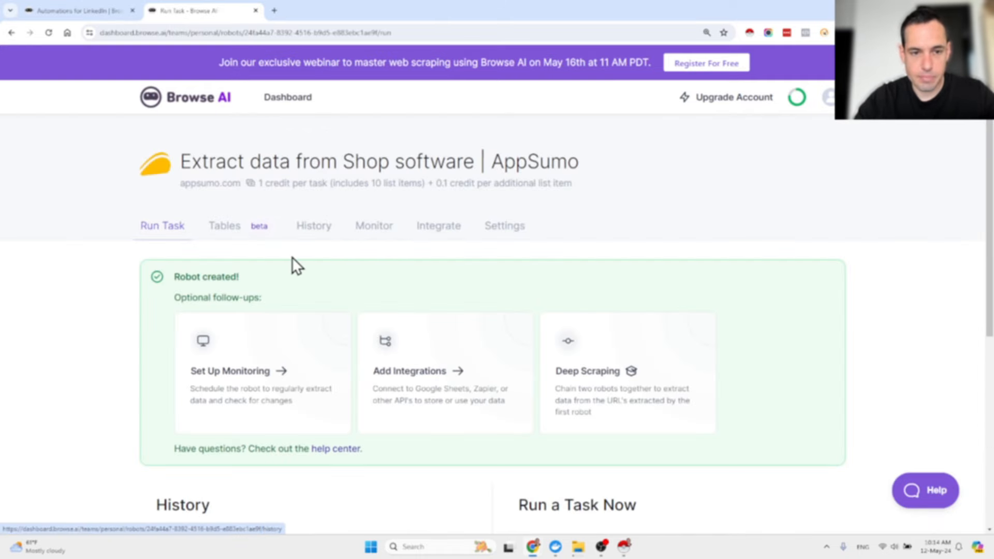
left_click(203, 102)
left_click(775, 187)
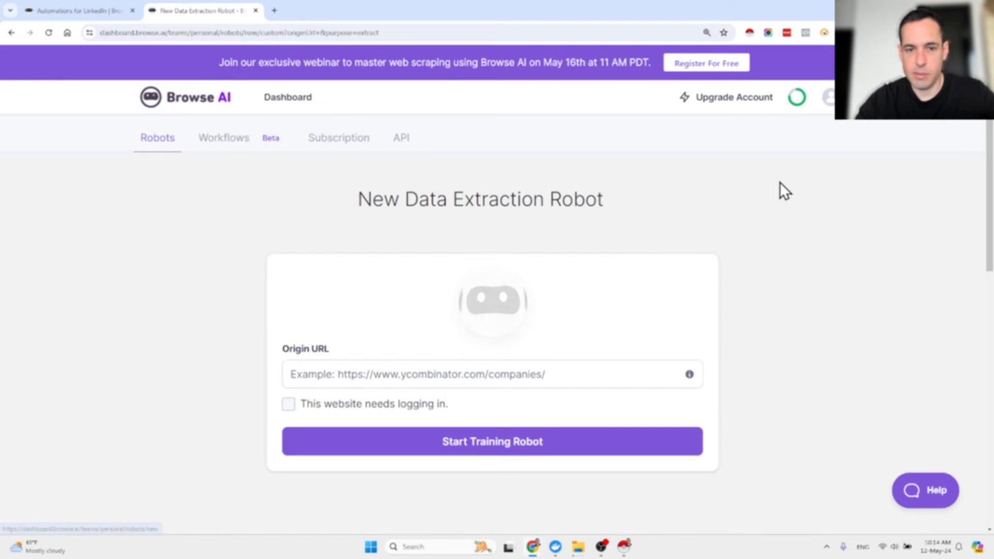
Step: Search for ycombinator/companies in a new browser tab, open the YC Startup Directory and copy its URL
left_click(271, 10)
type("ycombinator")
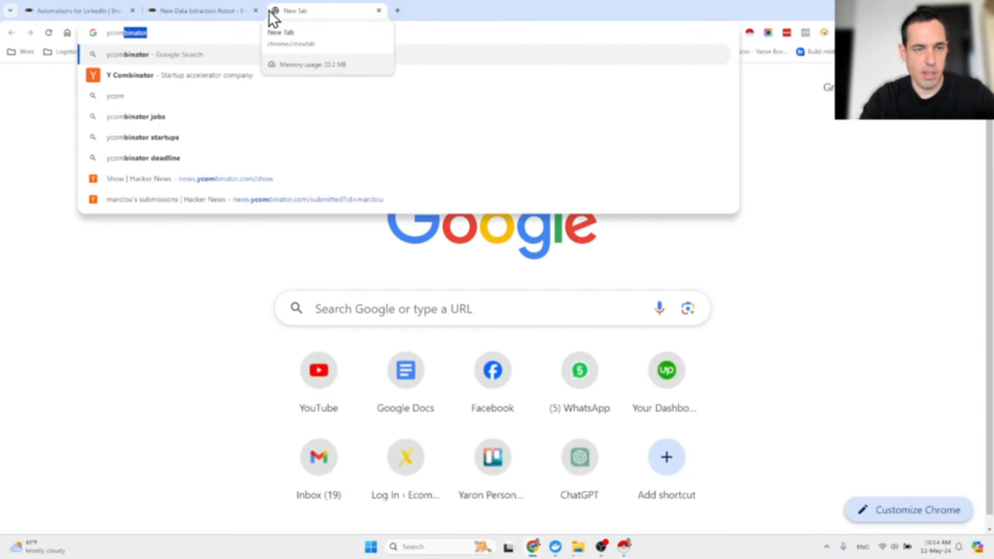
type("/c")
key("Down")
key("Return")
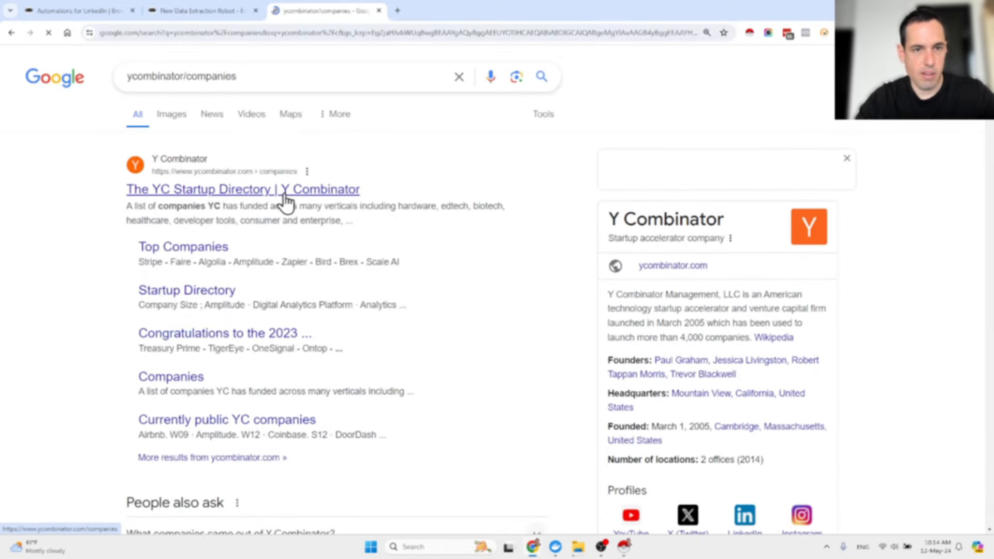
left_click(285, 197)
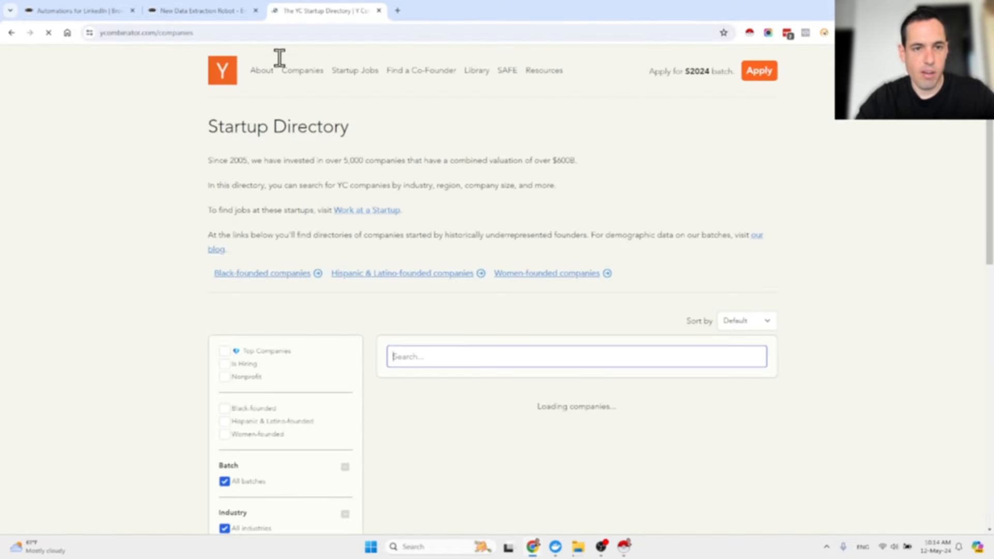
left_click(295, 33)
key("ctrl+c")
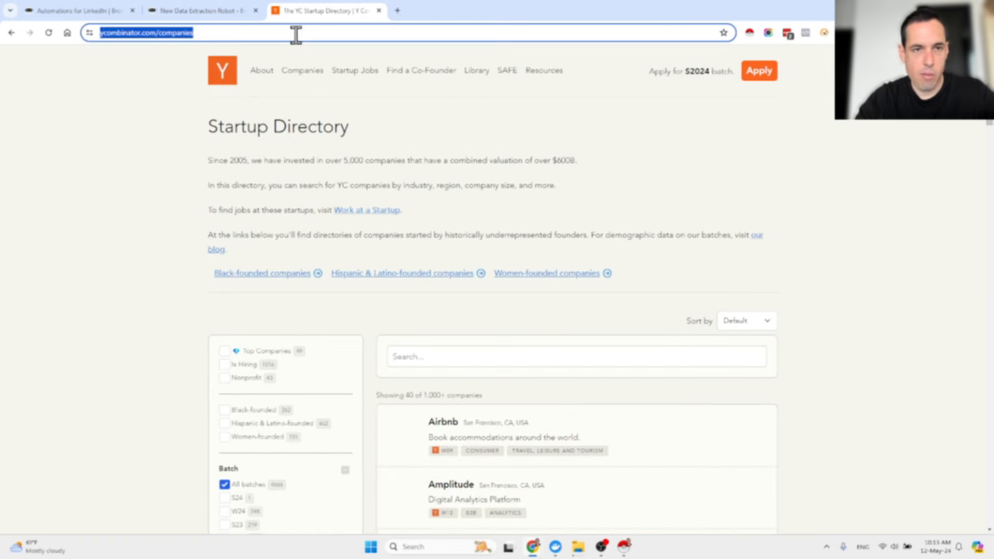
left_click(222, 10)
left_click(408, 374)
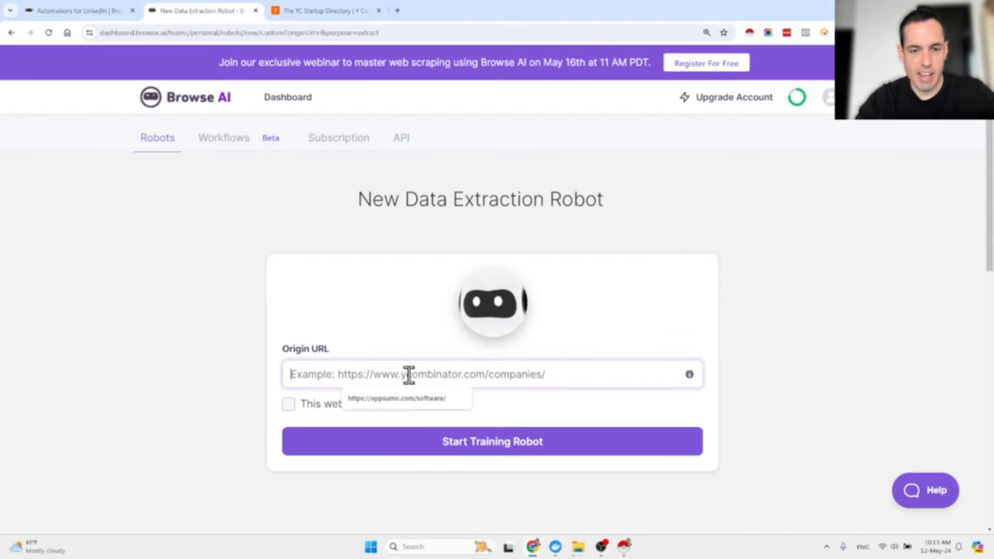
key("ctrl+v")
Step: Try training the robot in Robot Studio, and go back to the new robot form
left_click(399, 448)
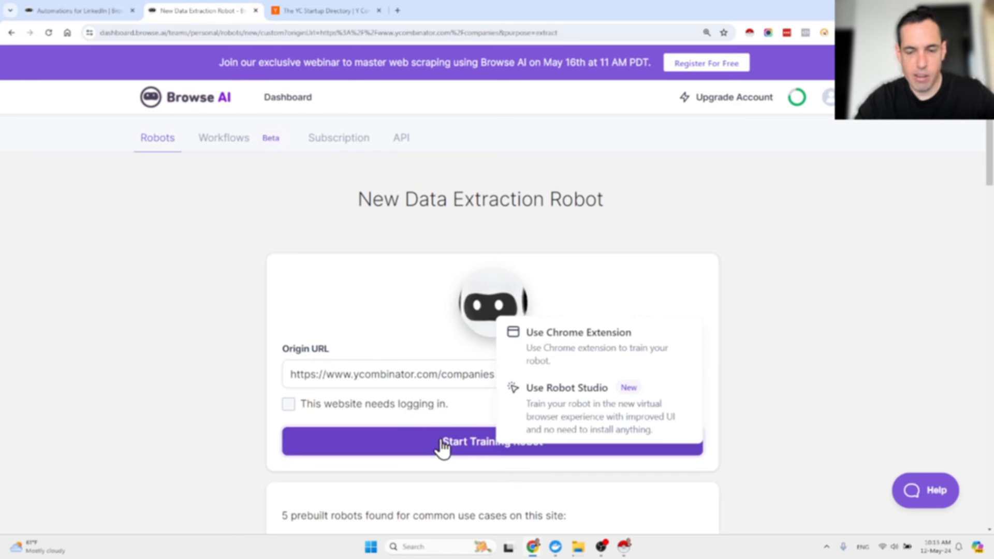
left_click(542, 412)
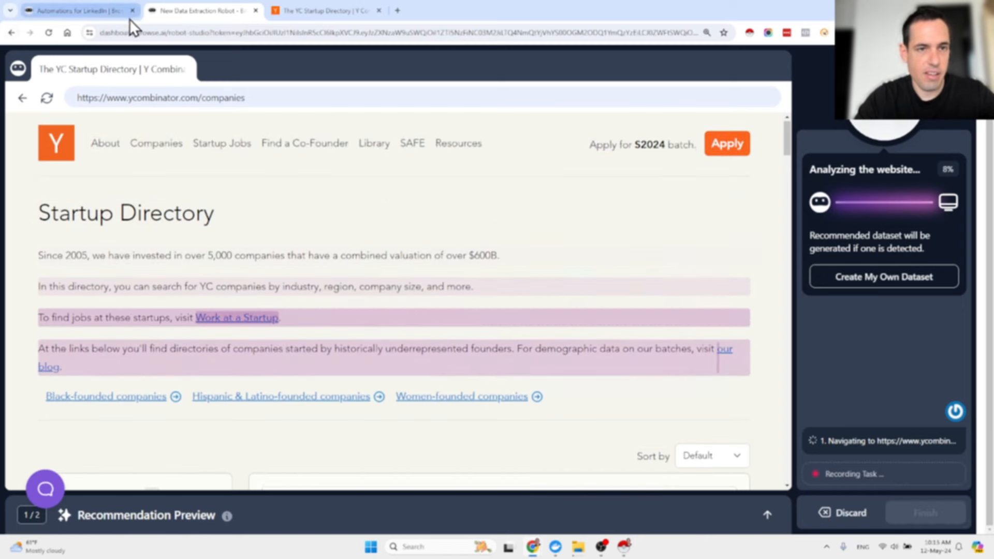
left_click(10, 32)
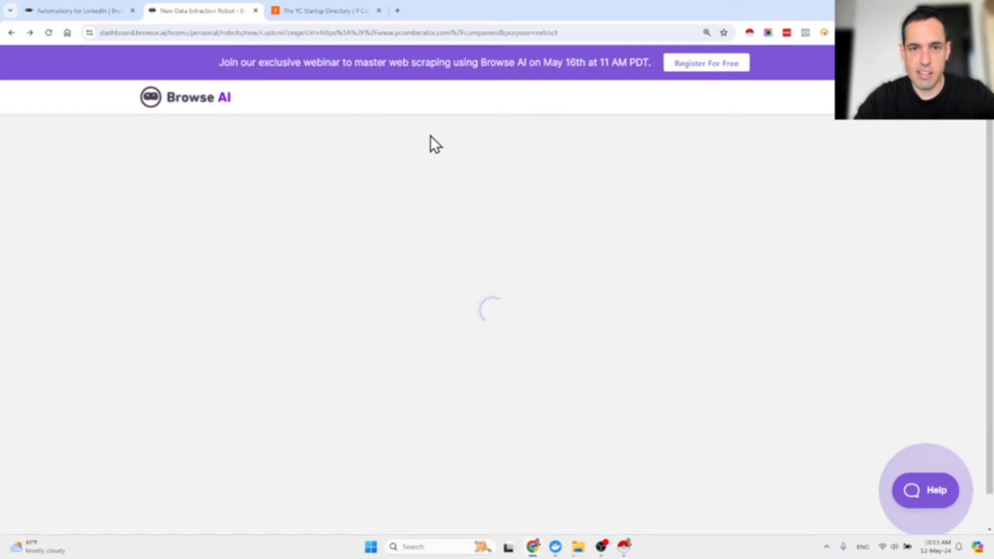
Step: Start training the robot with the Chrome Extension and review the recorder's text and screenshot capture options
left_click(449, 440)
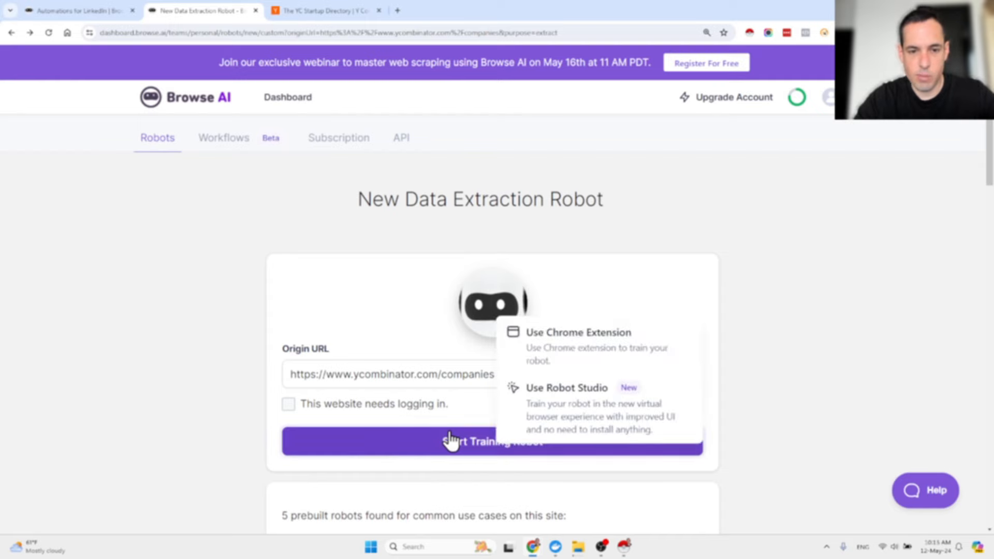
left_click(595, 335)
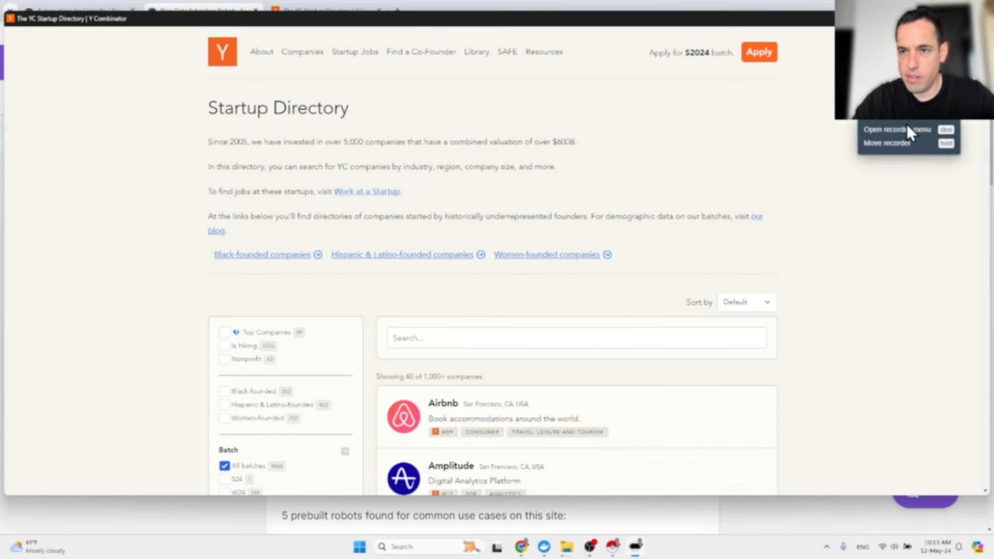
left_click(907, 126)
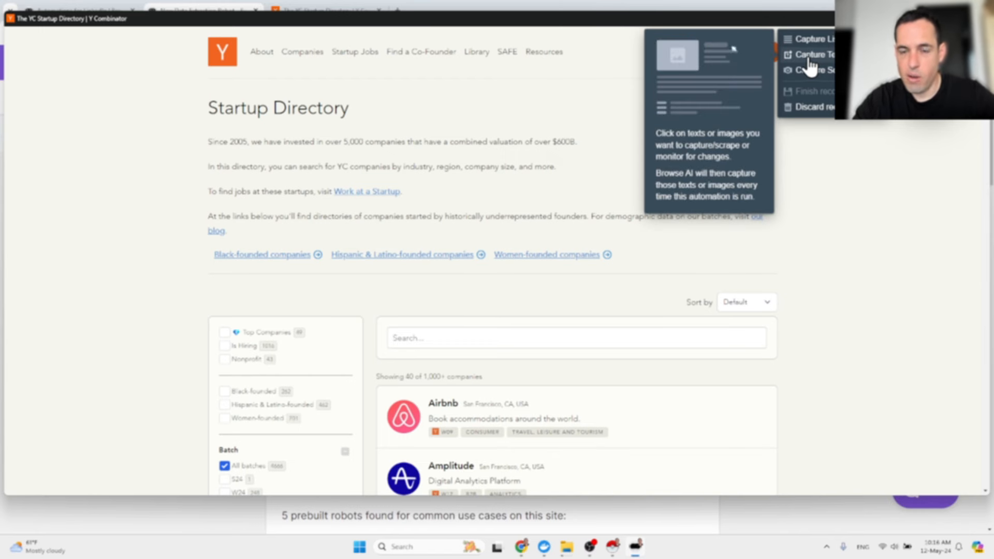
mouse_move(816, 81)
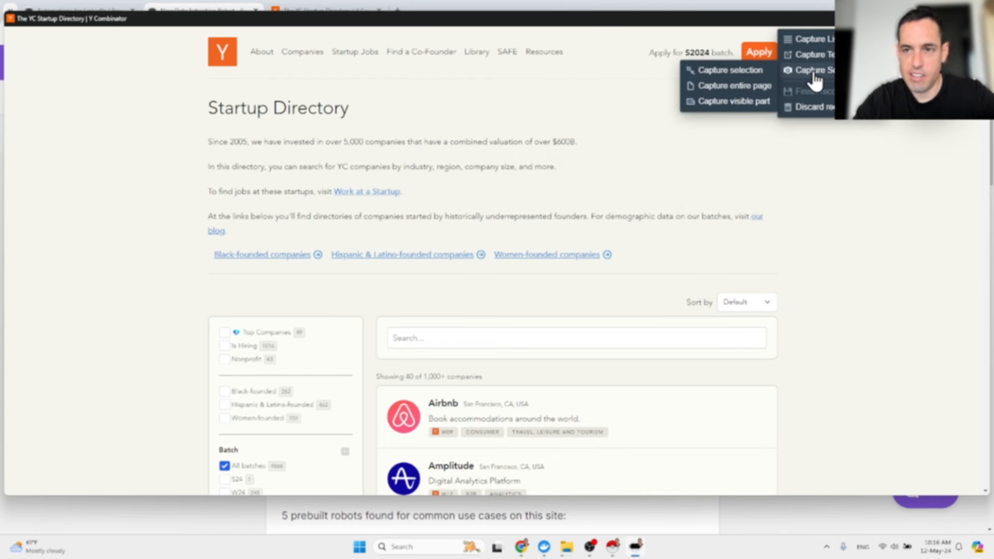
Step: Start a list capture in the recorder and select the directory's company entries as the list
left_click(829, 42)
scroll(409, 400, "down", 2)
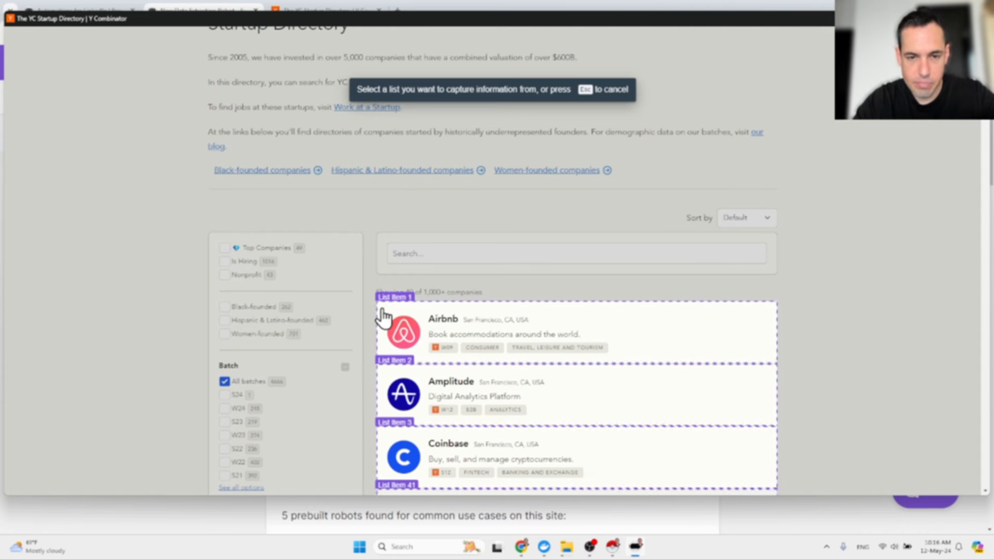
left_click(381, 315)
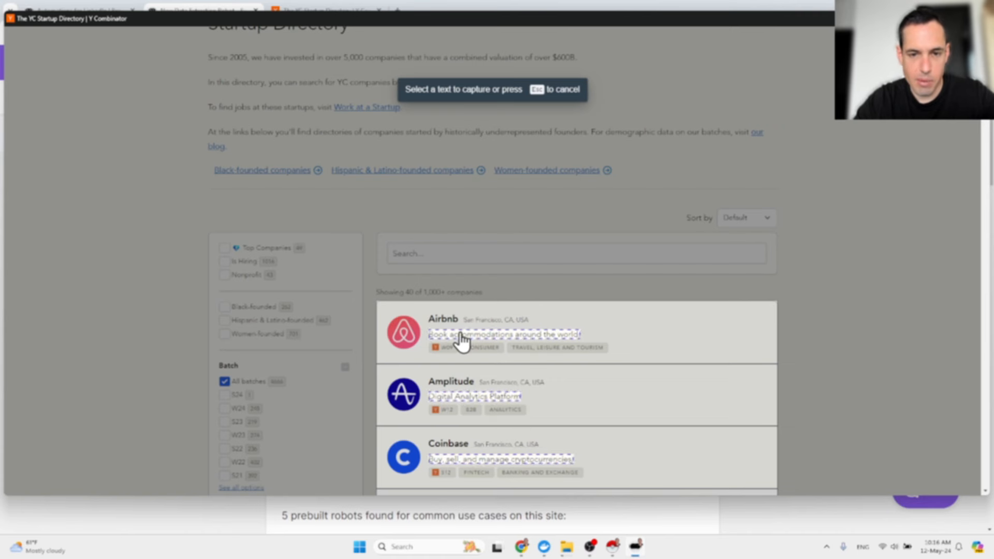
Step: Select each company's name, location, description and the batch tag's visible text as fields to capture
left_click(444, 322)
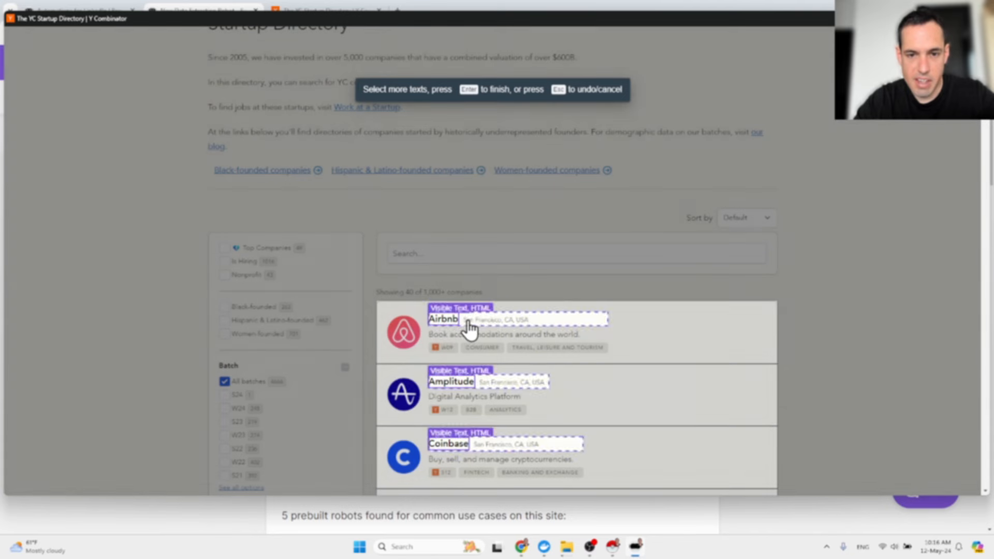
left_click(481, 320)
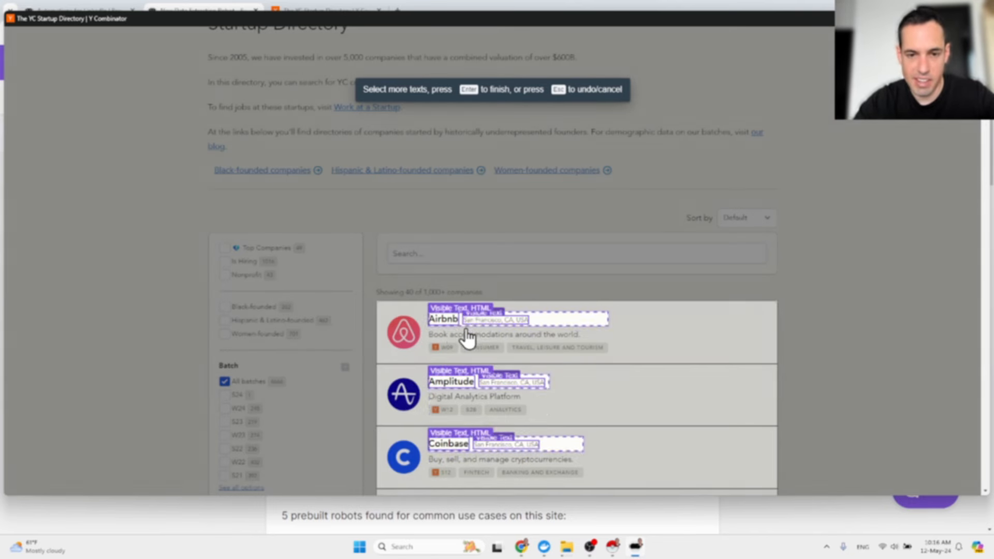
left_click(449, 337)
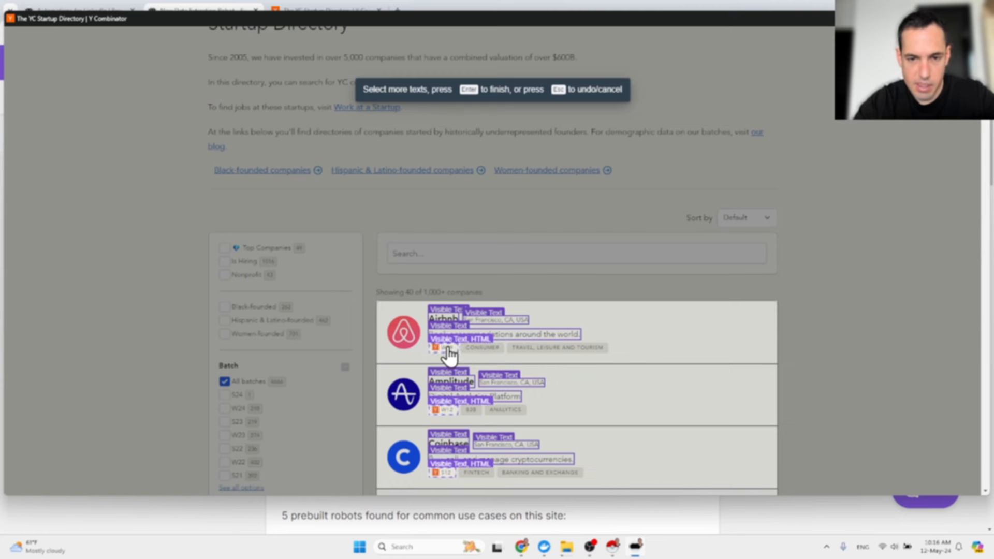
left_click(449, 349)
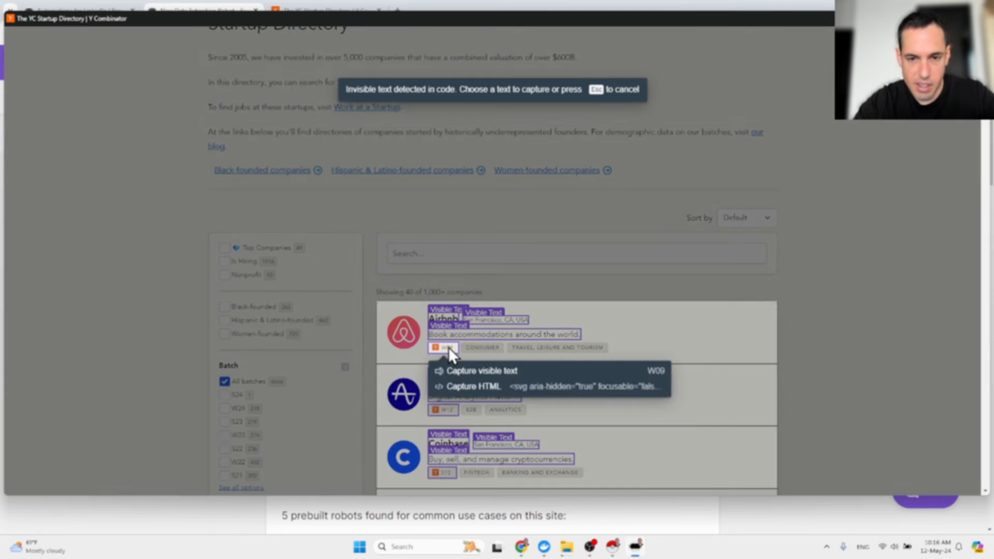
left_click(502, 373)
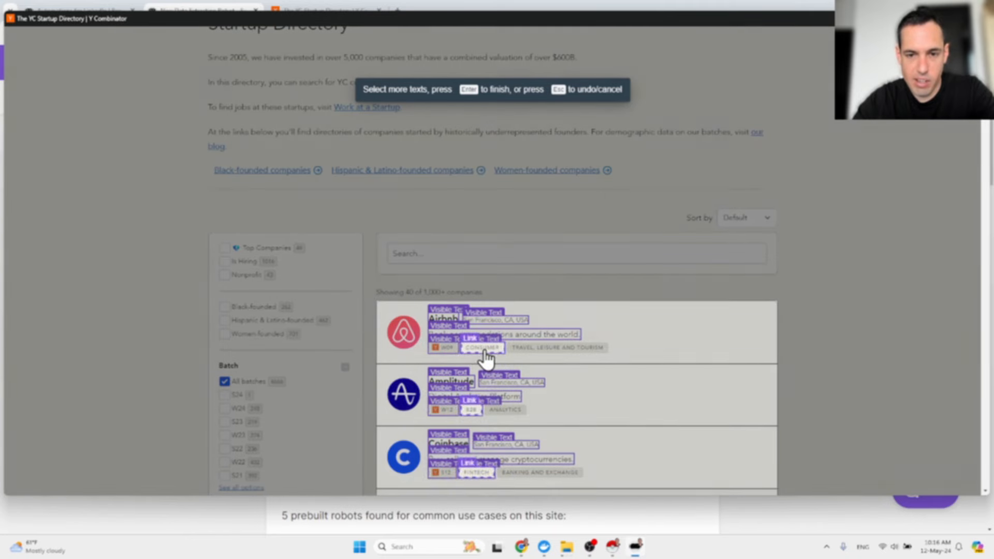
Step: Add each company's two industry tags to the captured texts and finish the text selection
left_click(481, 356)
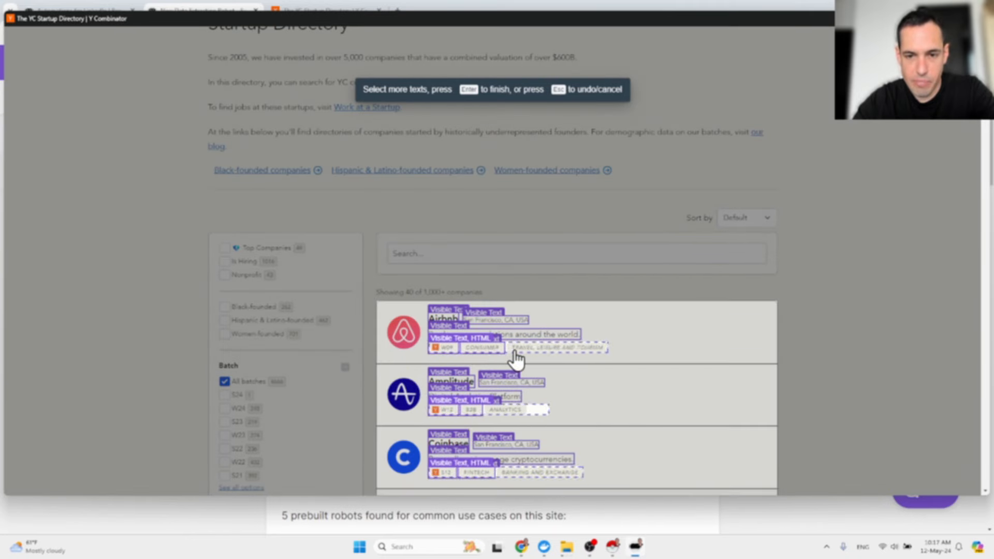
left_click(525, 355)
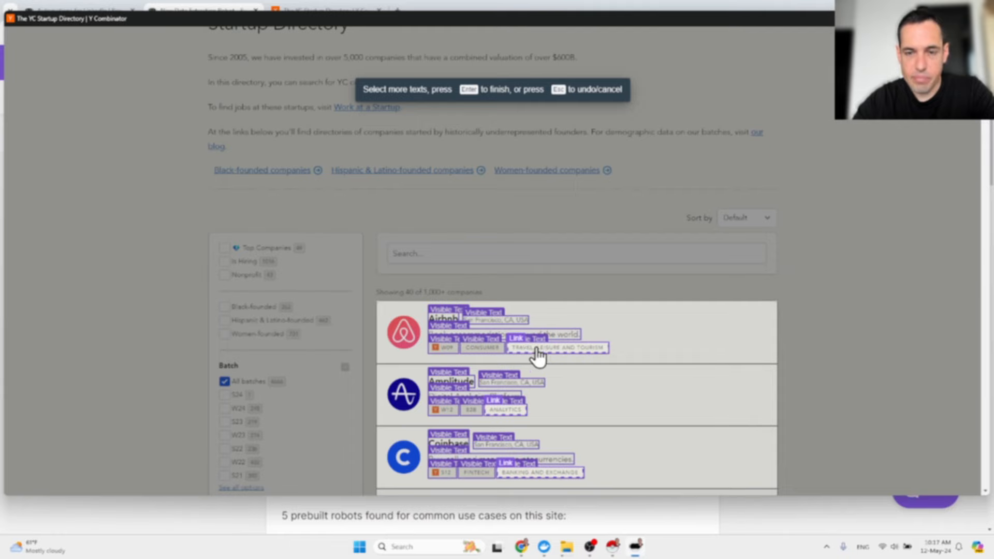
scroll(547, 362, "down", 2)
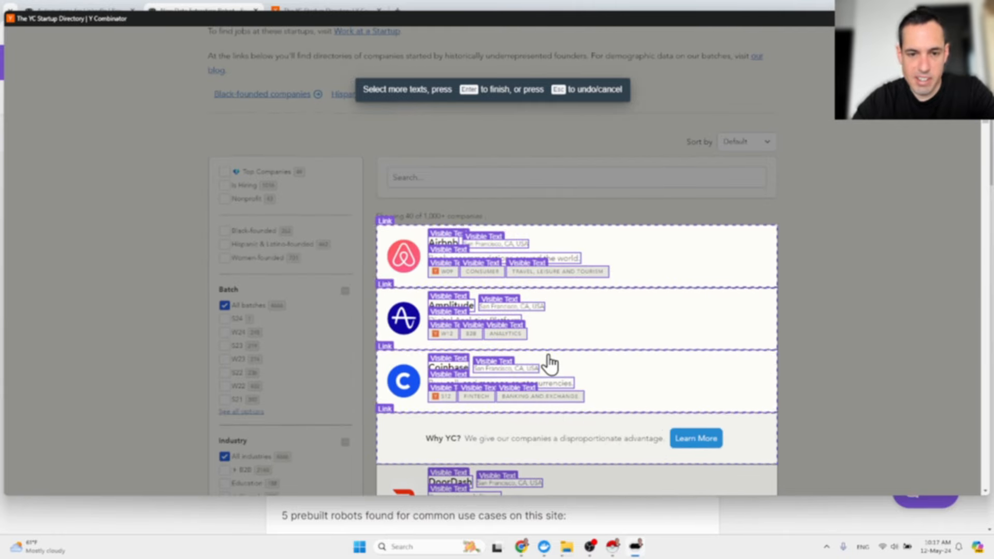
scroll(550, 364, "down", 1)
left_click(527, 337)
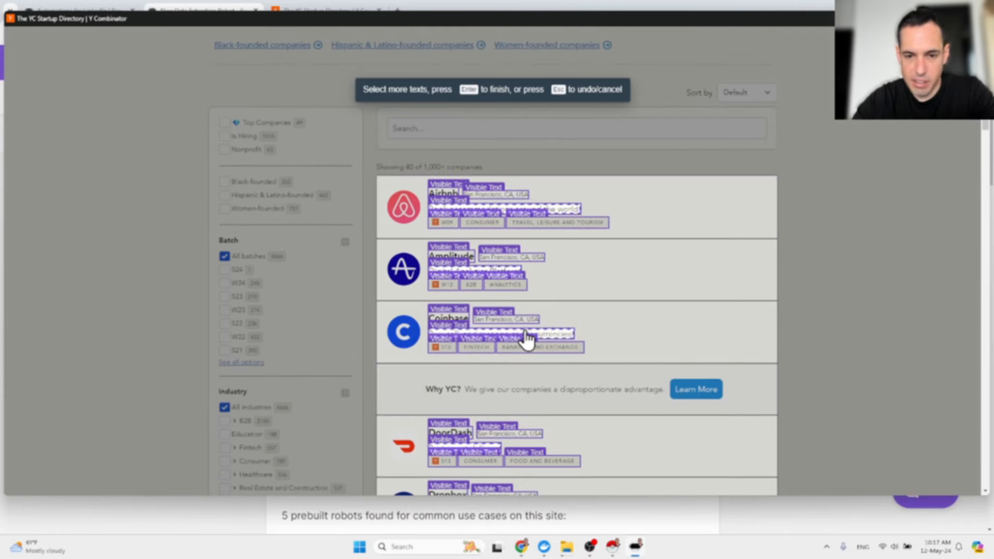
scroll(526, 337, "down", 2)
key("Return")
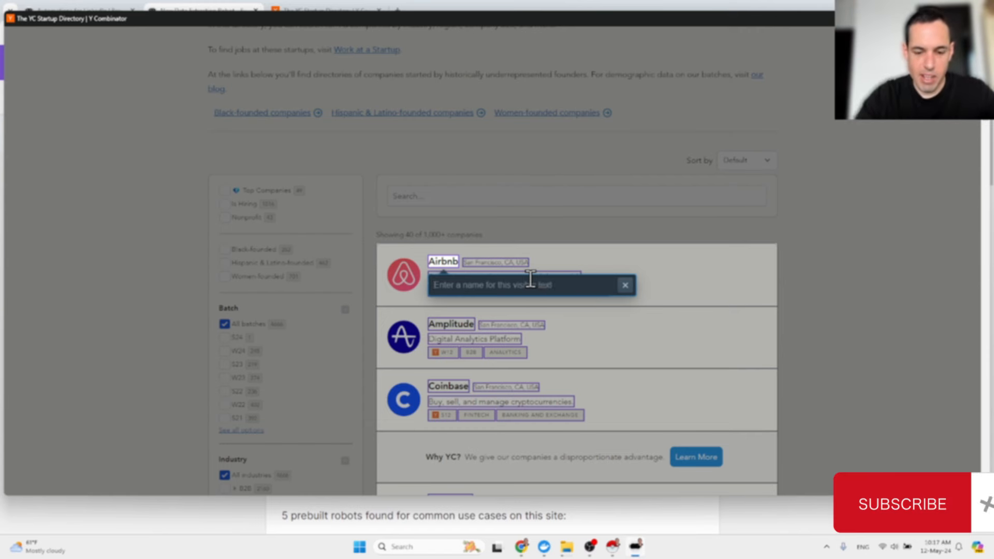
Step: Name the first three captured fields CompanyName, CompanyLocation and CompanyDescription
type("CompanyName")
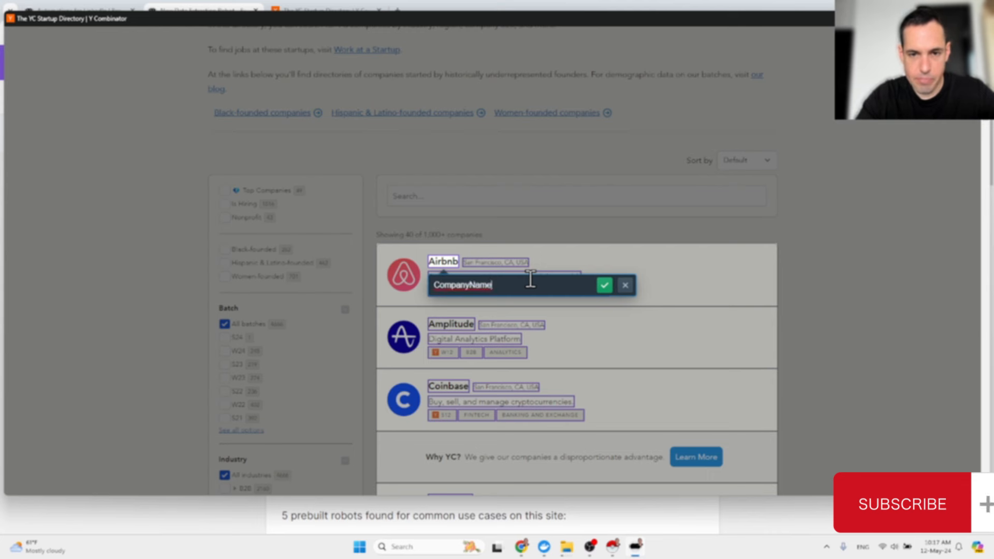
key("Return")
type("q")
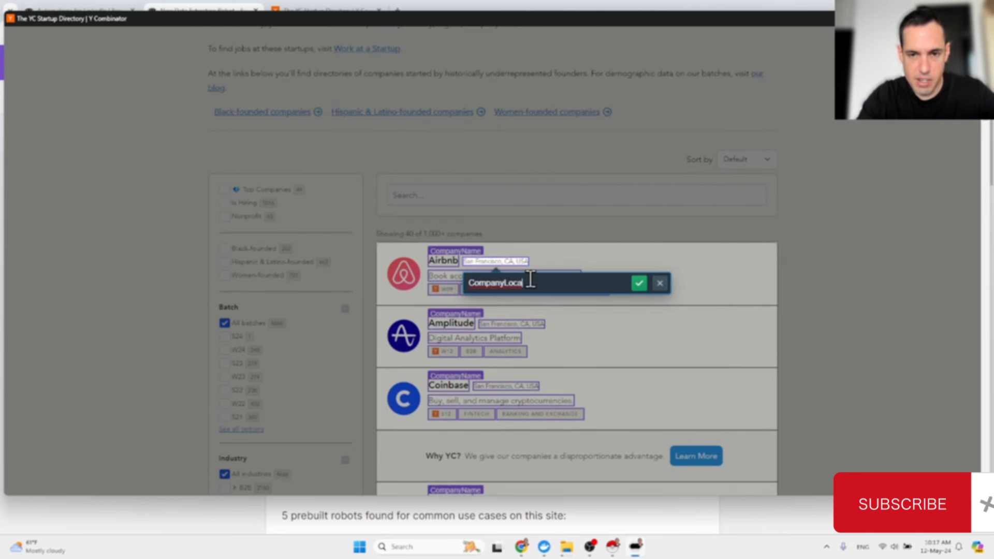
type("n")
key("Return")
type("CompanyDescrip")
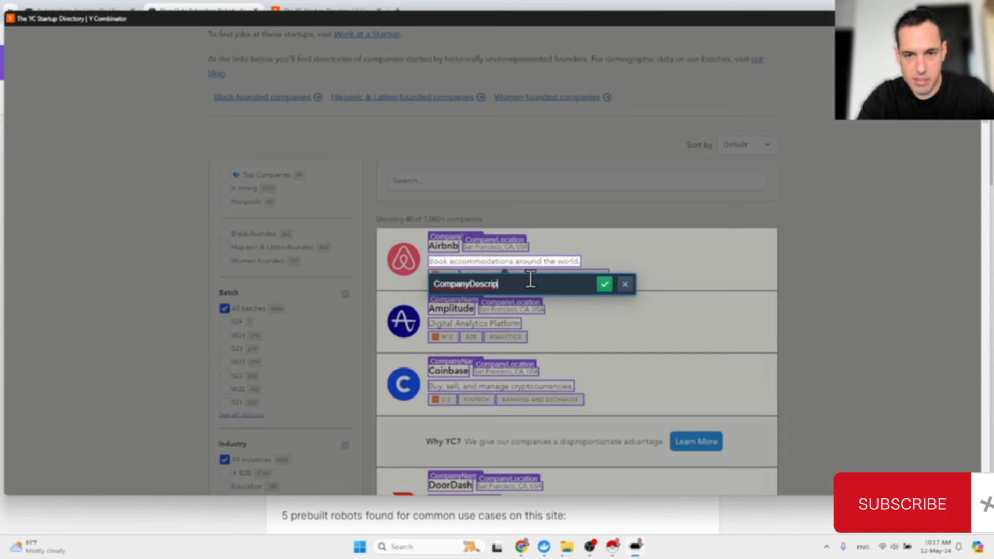
type("tion")
key("Return")
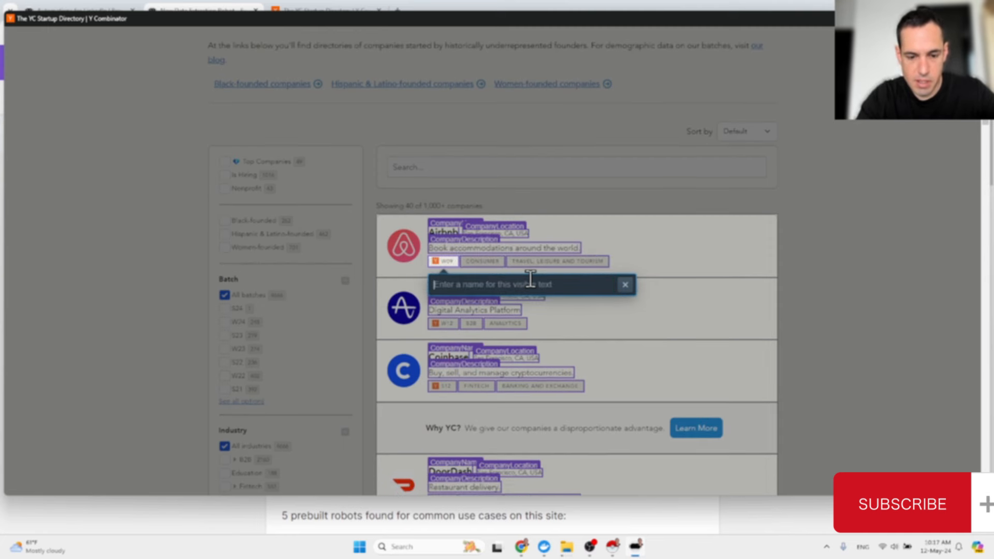
Step: Name the batch field CompanyClass and the two industry tag fields CompanyVertical and CompanySpace
type("Comap")
key("BackSpace")
key("BackSpace")
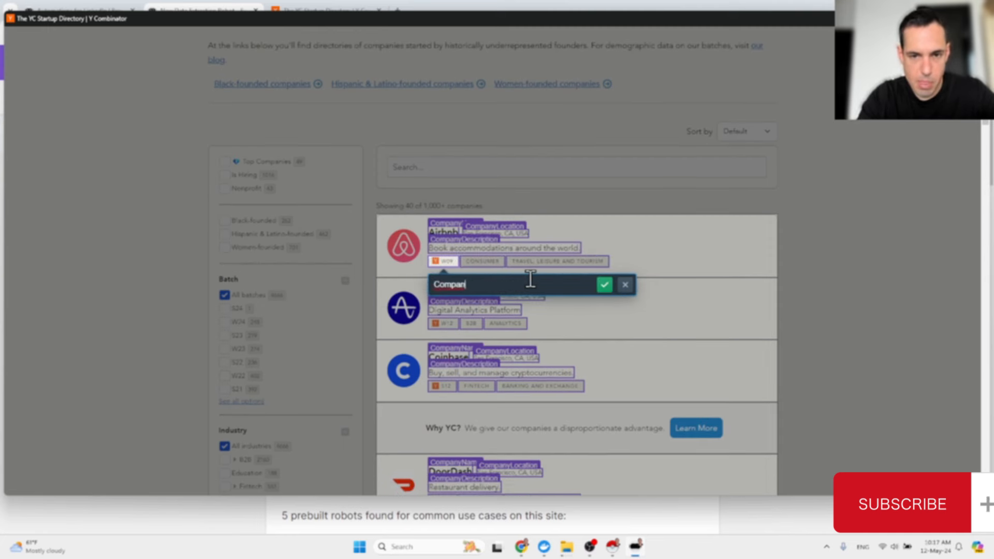
type("panyClass")
key("Return")
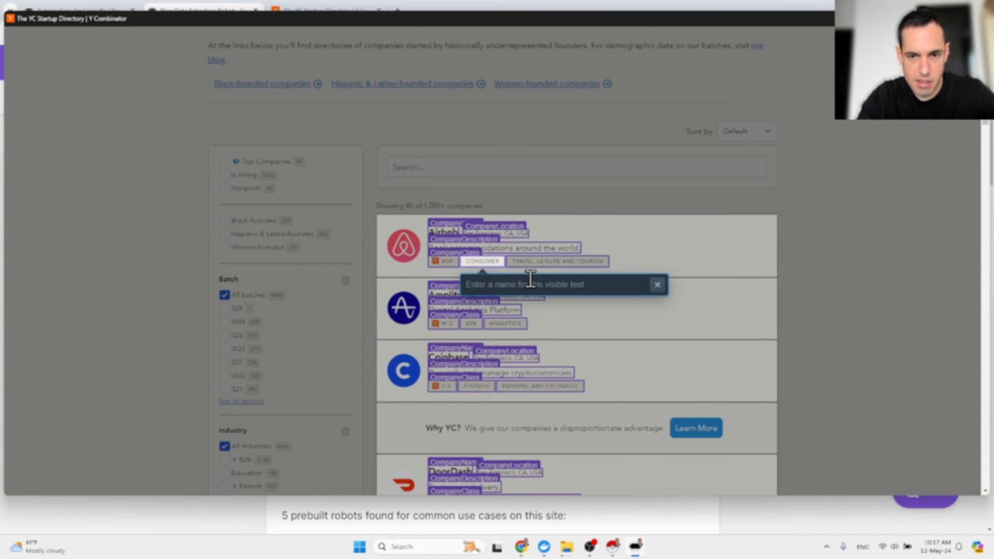
type("CompanyVertical")
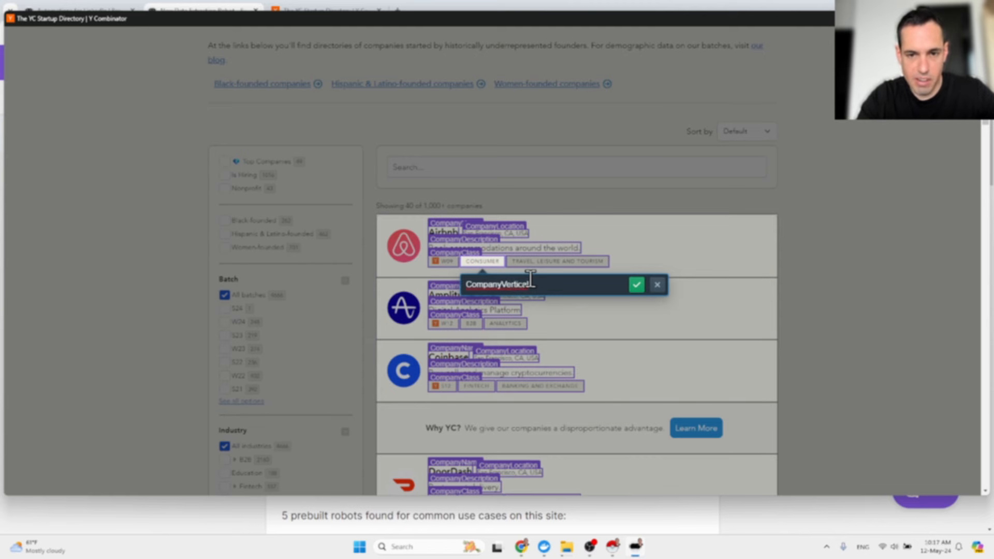
key("Return")
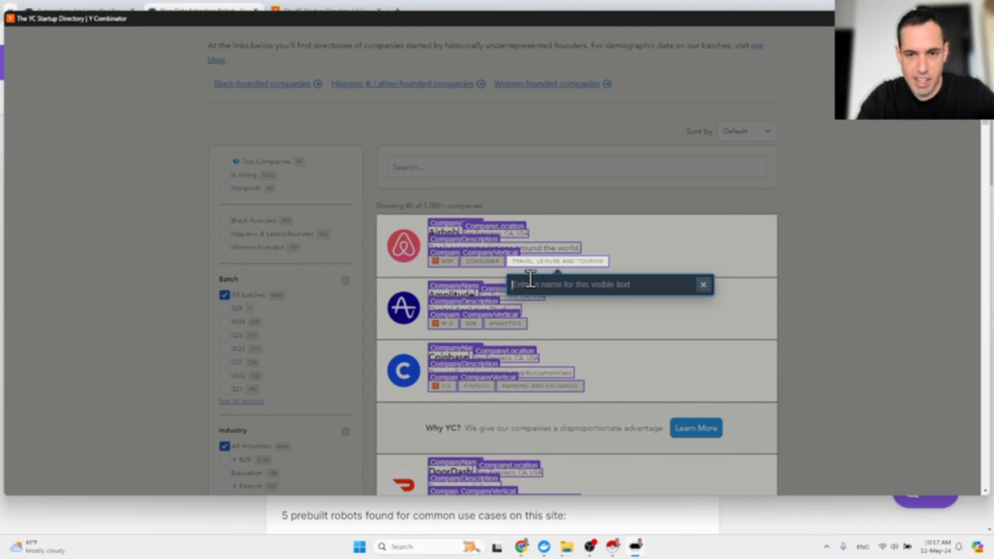
type("CompanySpace")
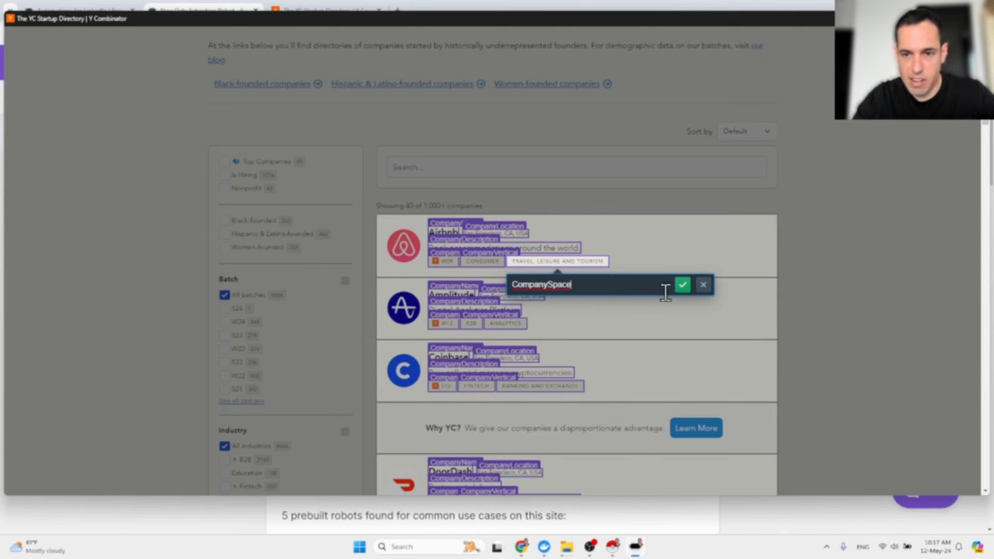
left_click(684, 286)
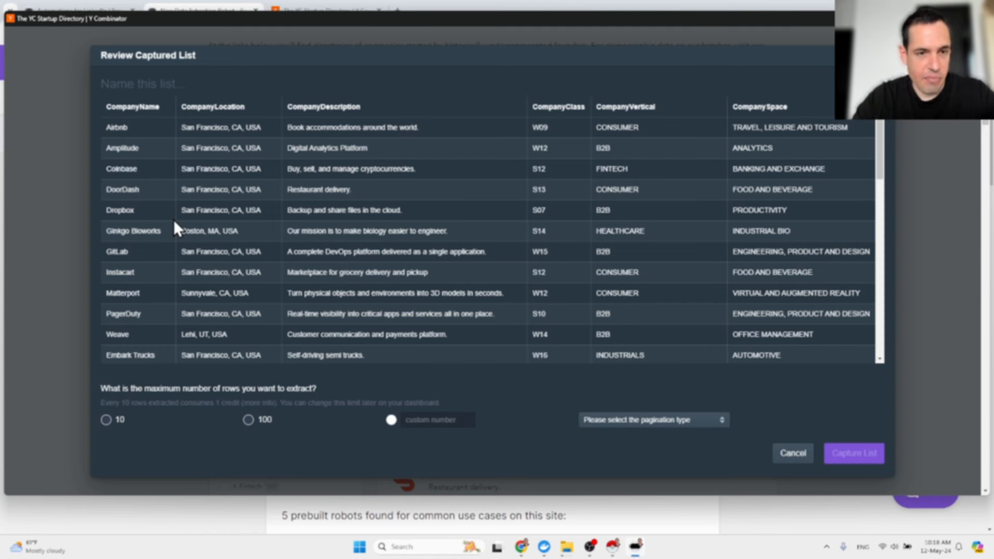
Step: Name the captured list YC-CompanyInfo
left_click(199, 78)
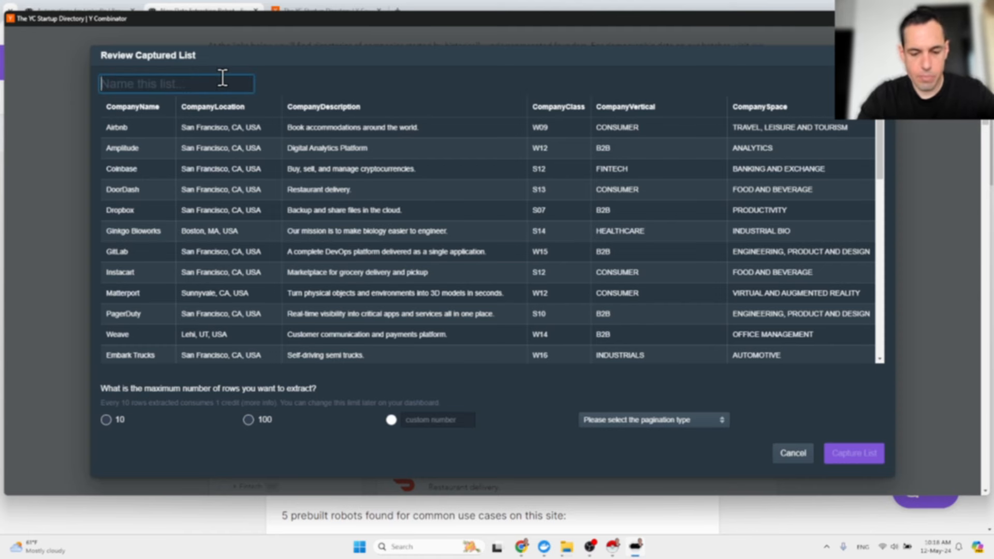
type("YC-Cmpa")
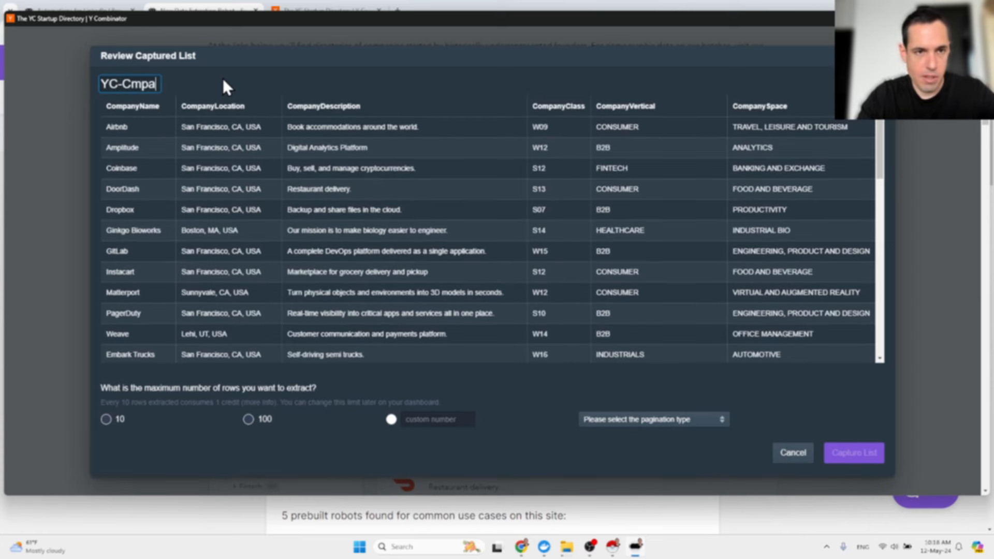
key("BackSpace")
key("BackSpace")
key("BackSpace")
type("ompa")
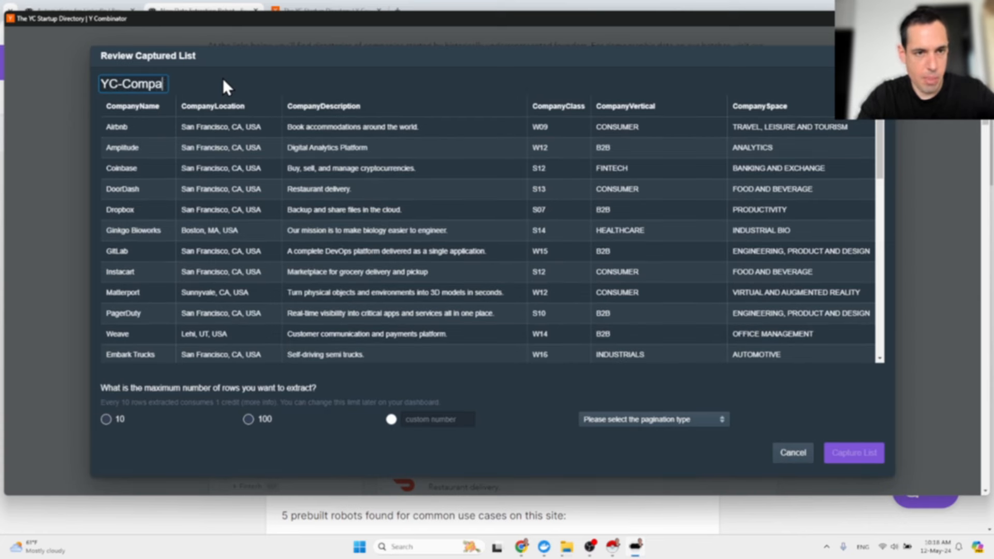
type("ny")
key("BackSpace")
type("yI")
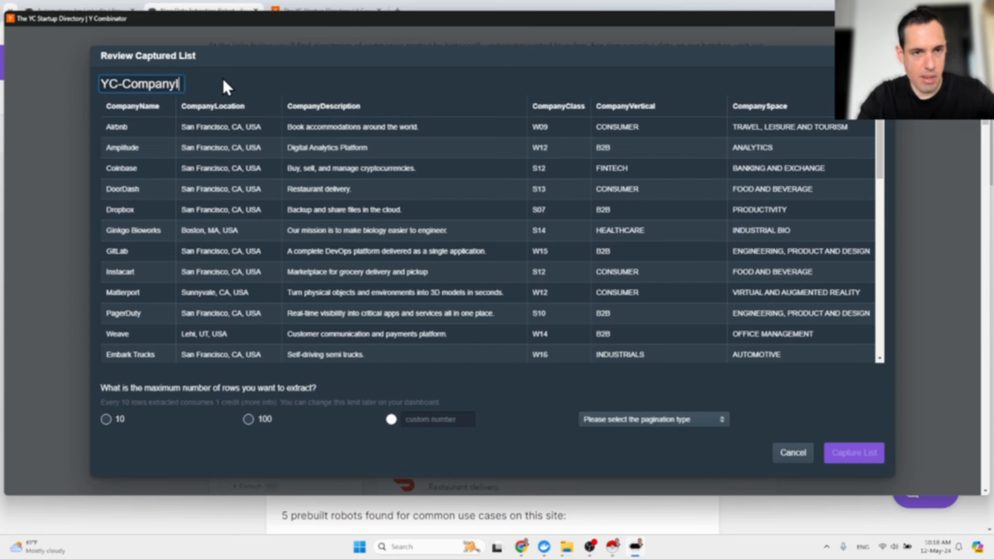
type("nfo")
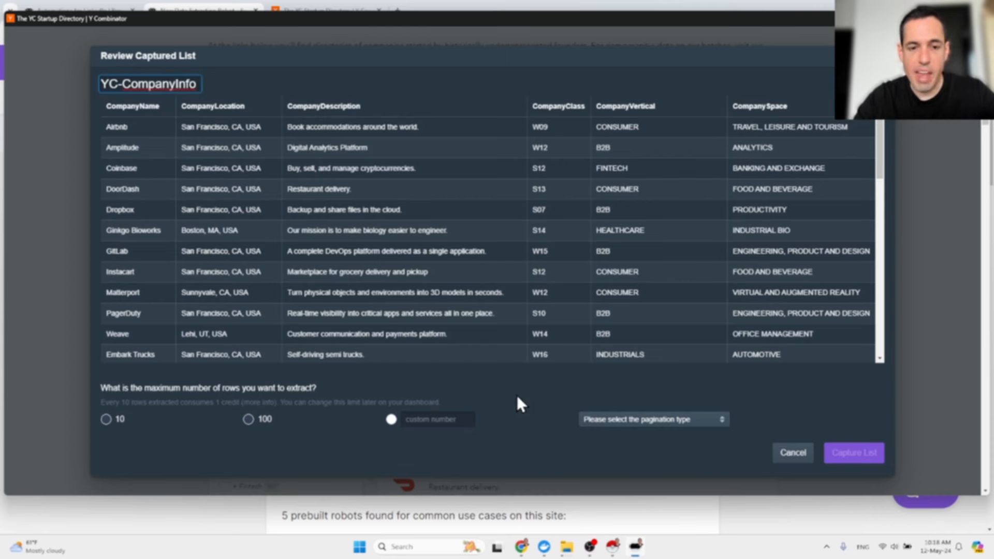
Step: Review the available pagination types and cancel the captured list
left_click(622, 420)
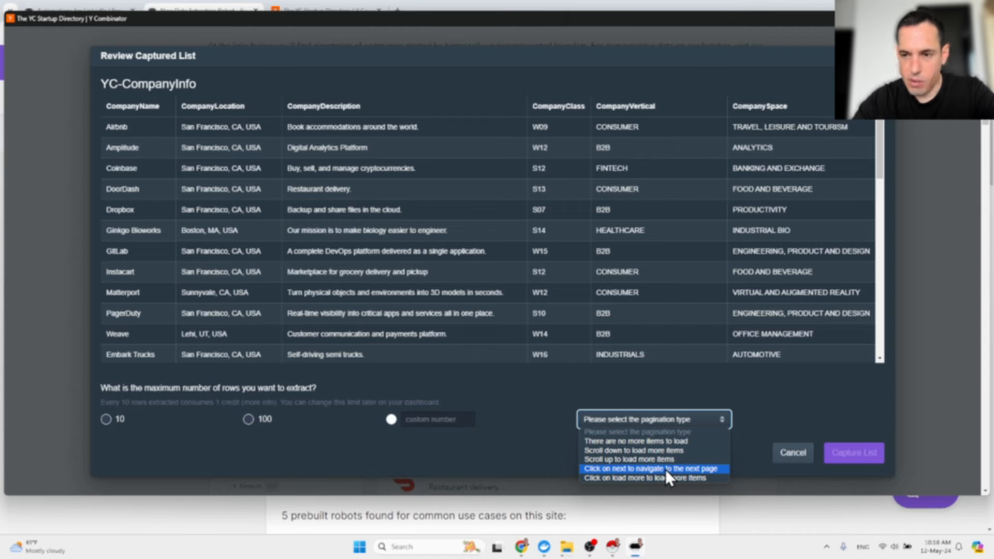
left_click(800, 446)
left_click(793, 453)
Step: Check how the directory page loads more companies beyond the first entries
scroll(750, 437, "down", 8)
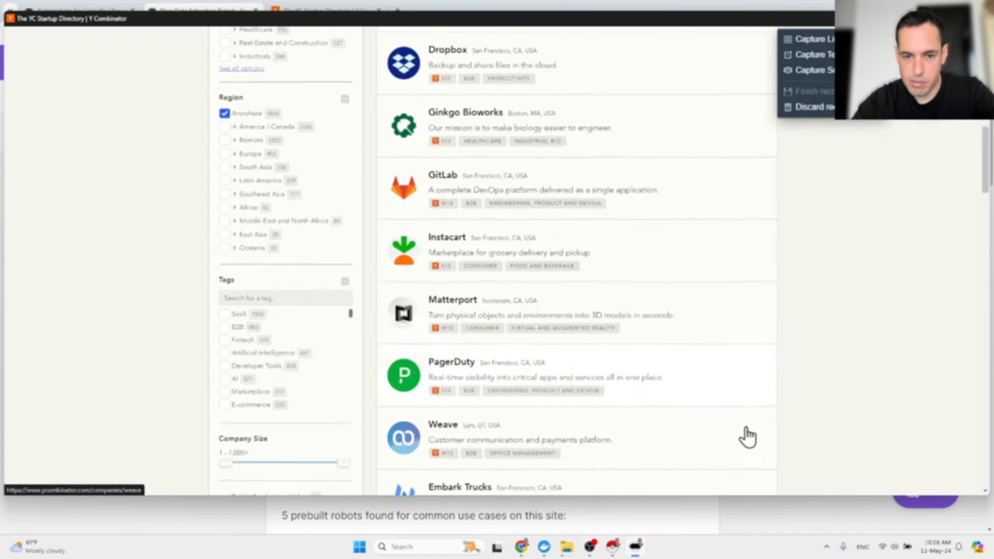
scroll(748, 438, "down", 20)
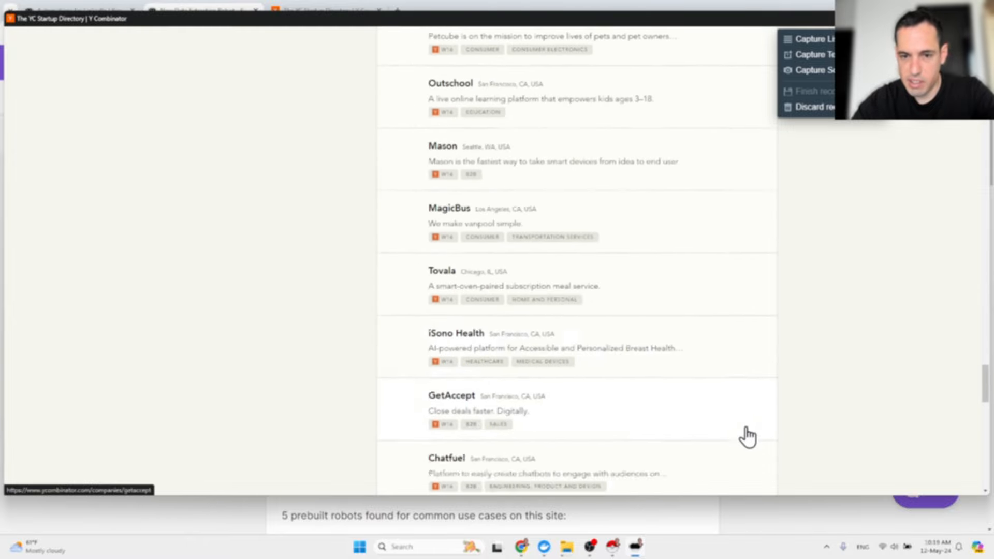
scroll(748, 437, "down", 20)
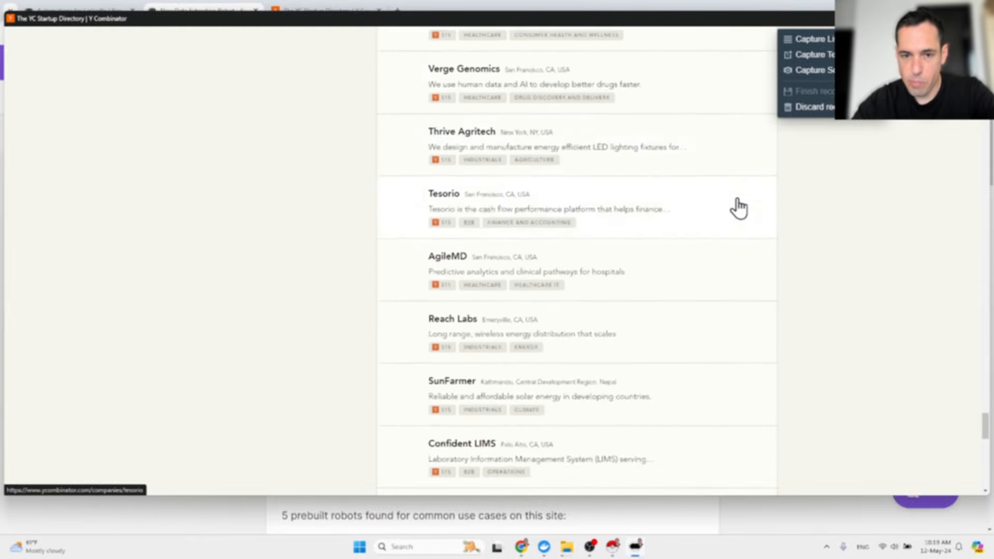
scroll(739, 208, "up", 20)
scroll(739, 207, "up", 20)
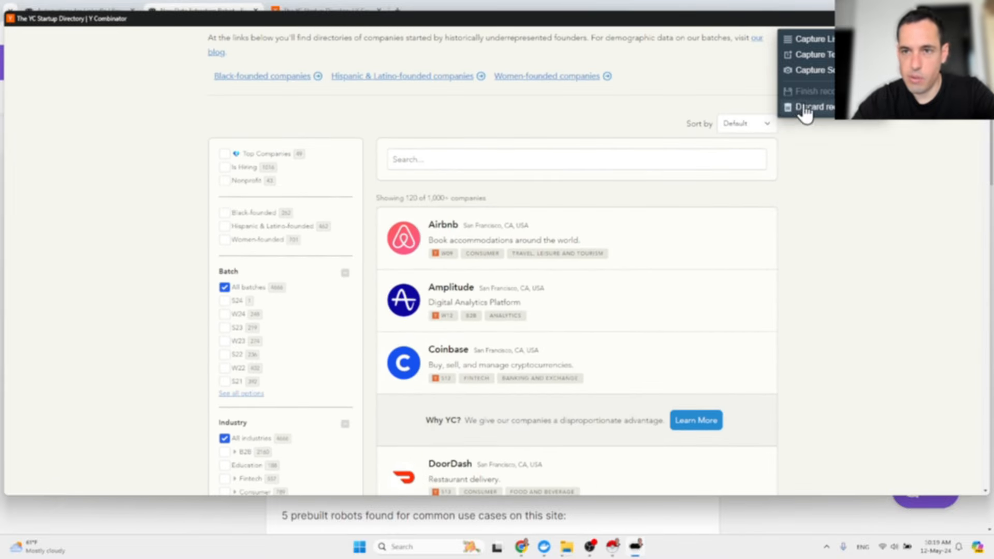
Step: Start a new list capture of the companies and select each company's name, location and description as the captured texts
left_click(805, 39)
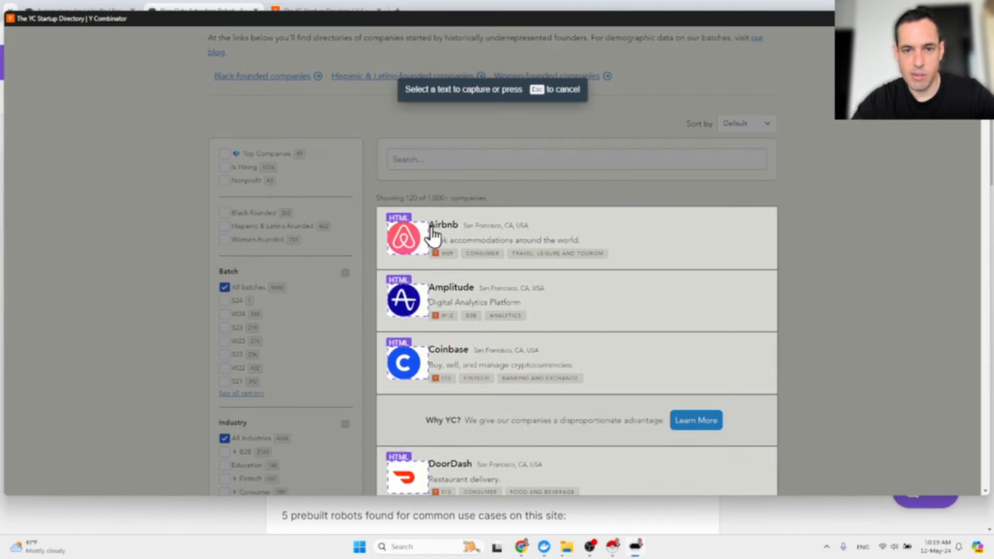
left_click(445, 228)
left_click(479, 228)
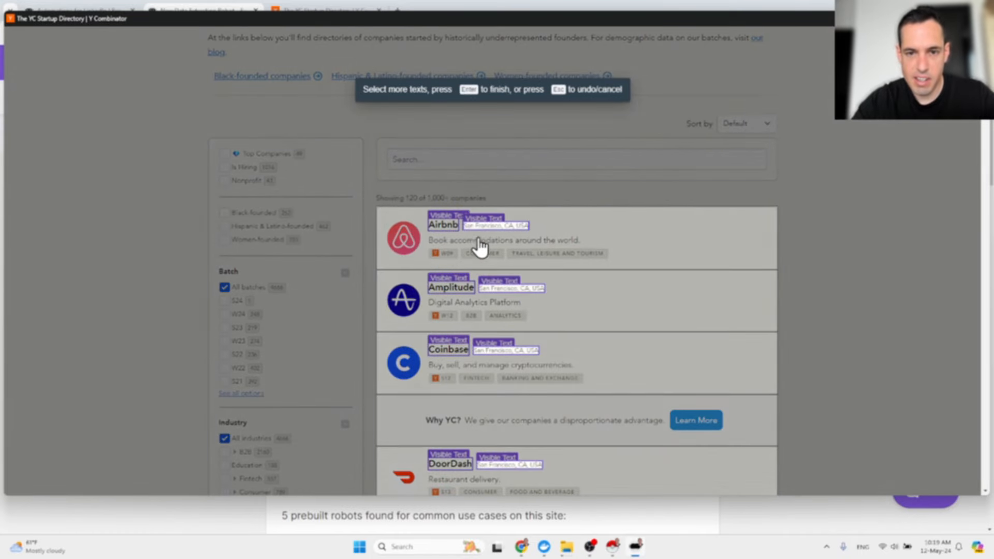
left_click(481, 248)
key("Return")
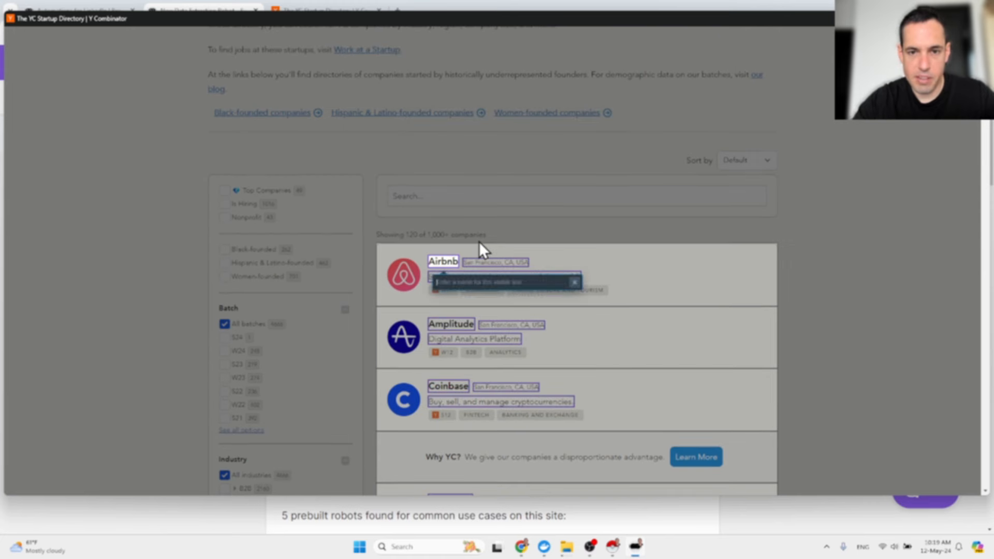
Step: Name the three captured texts of the list CompanyName, CompanyLocation and CompanyDescription
type("CompanyName")
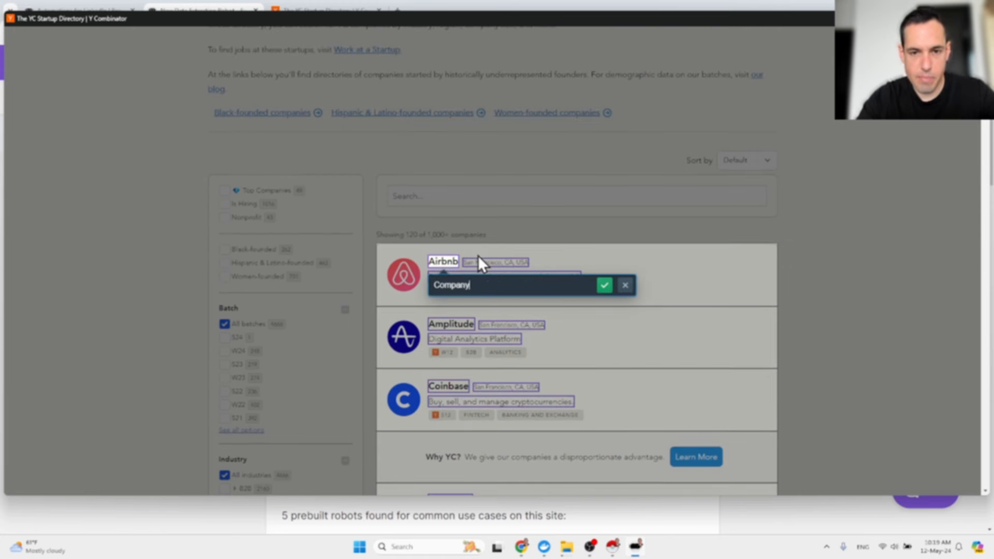
key("Return")
type("Compan")
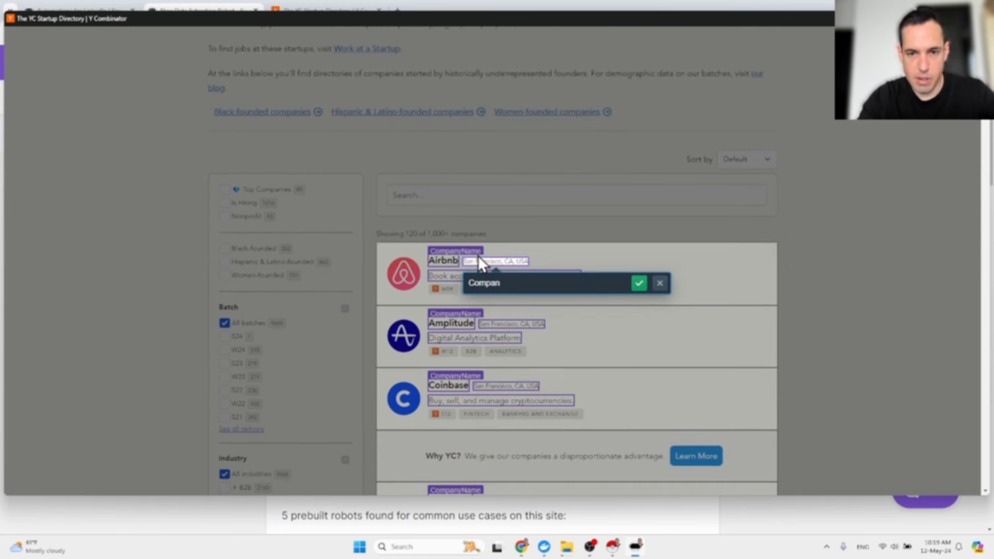
type("yLocation")
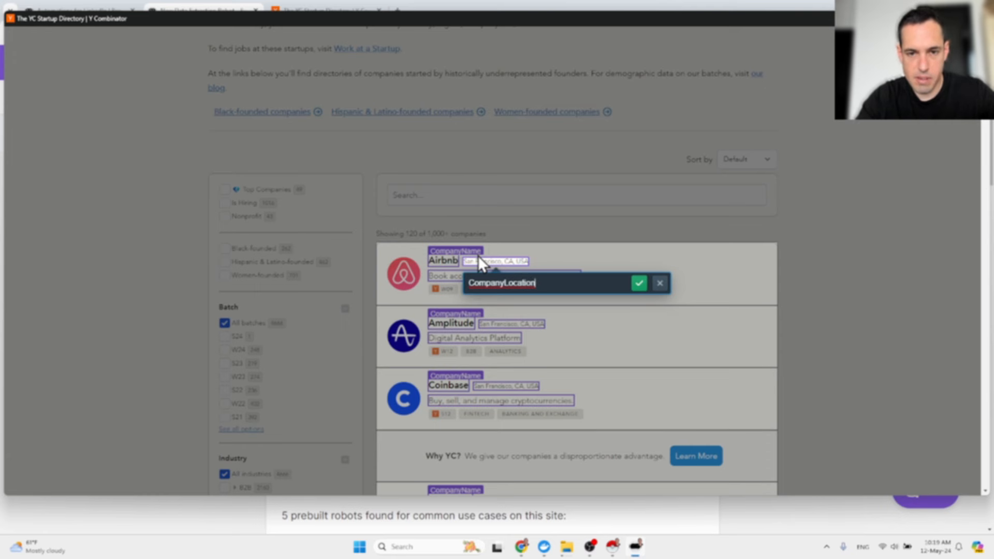
key("Return")
type("CompanyDesc")
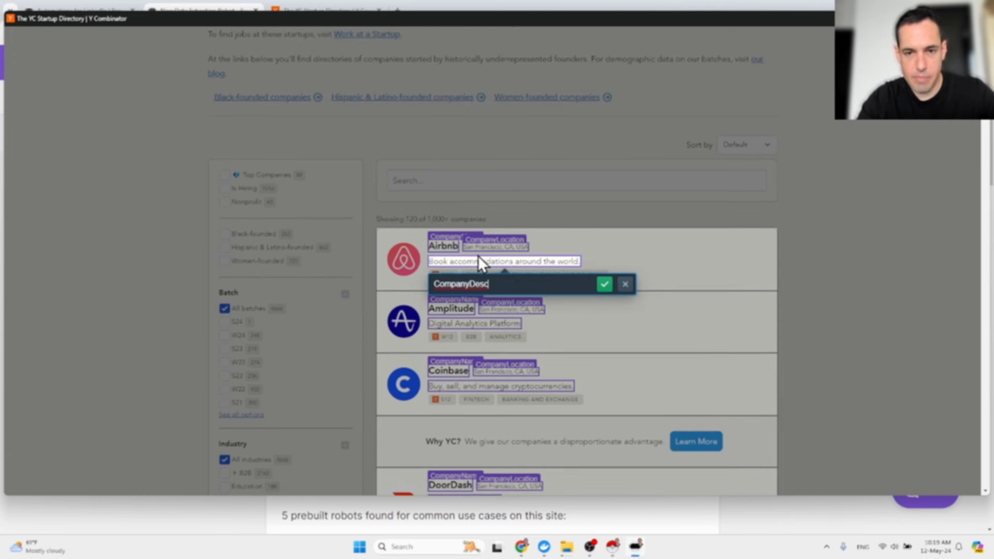
type("ription")
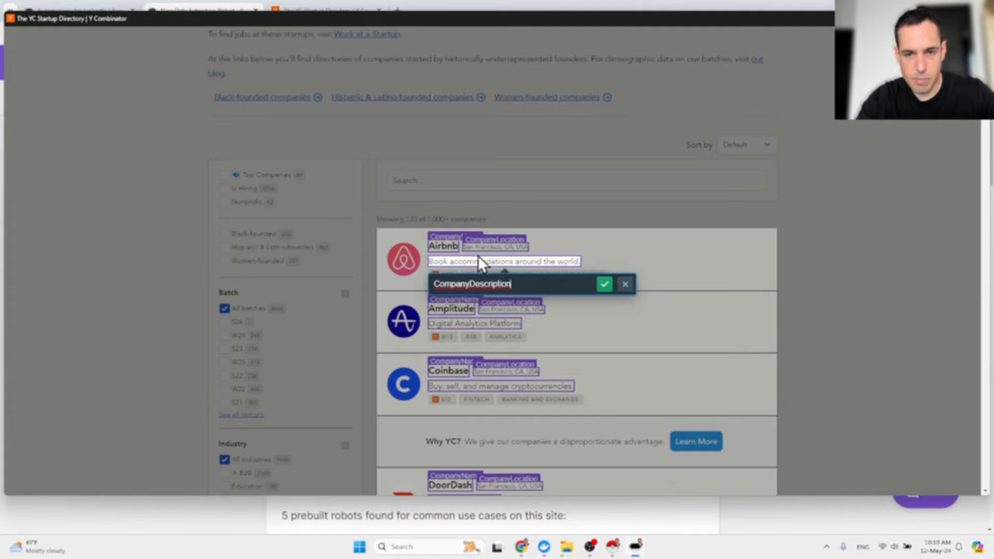
key("Return")
Step: Set the list's pagination type to "Scroll down to load more items" and name the list YC-Companies
left_click(617, 421)
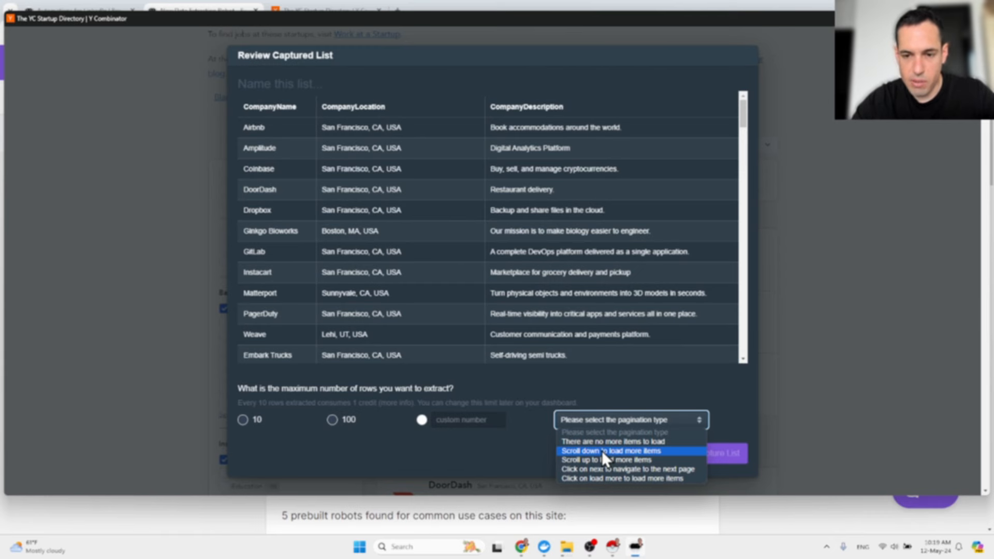
left_click(601, 450)
left_click(307, 83)
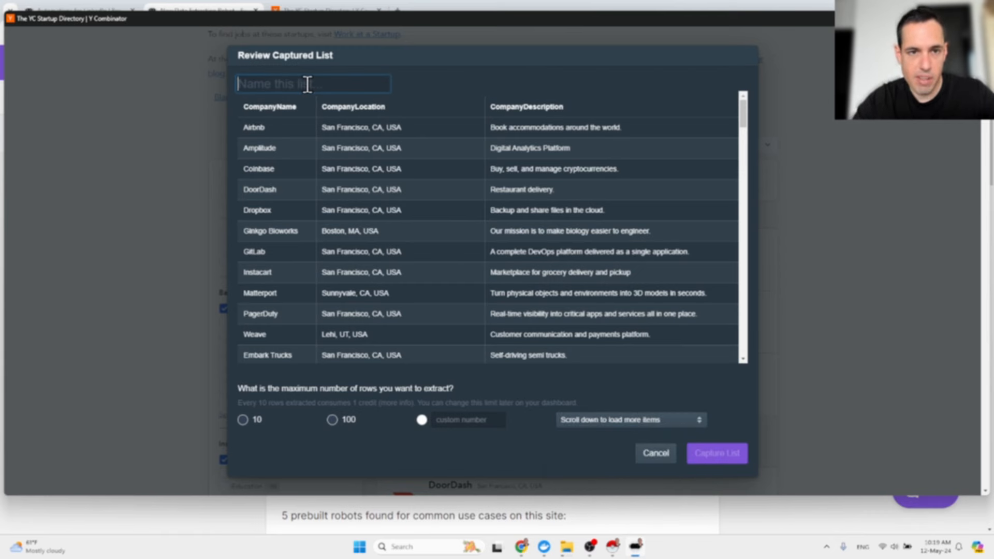
type("YC-Companies")
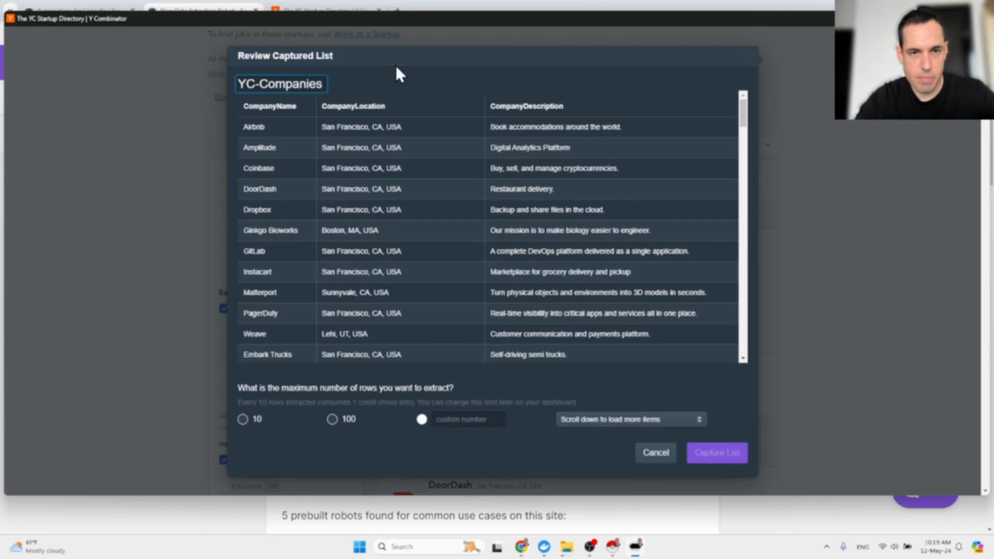
left_click(539, 447)
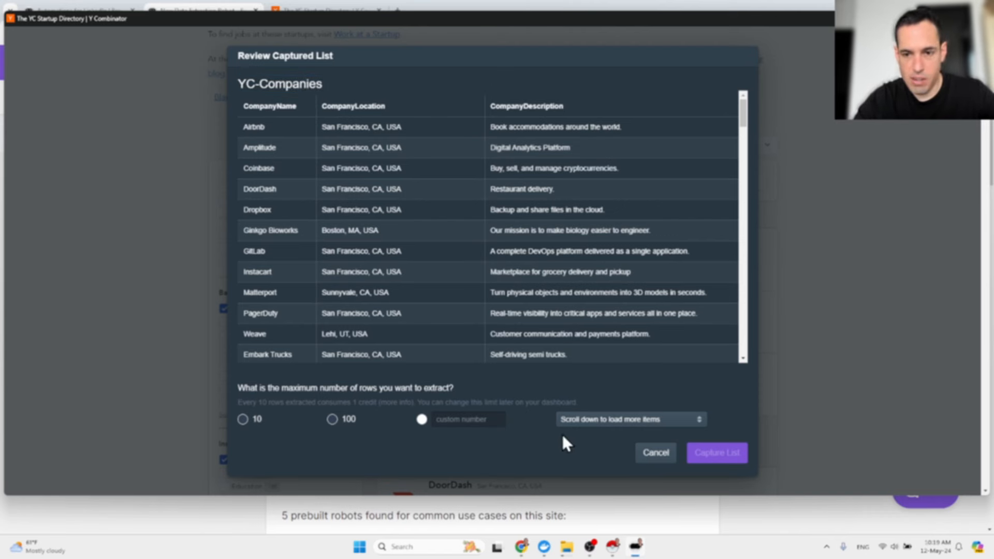
Step: Limit the extraction to a maximum of 10 rows and capture the list
left_click(465, 413)
type("1")
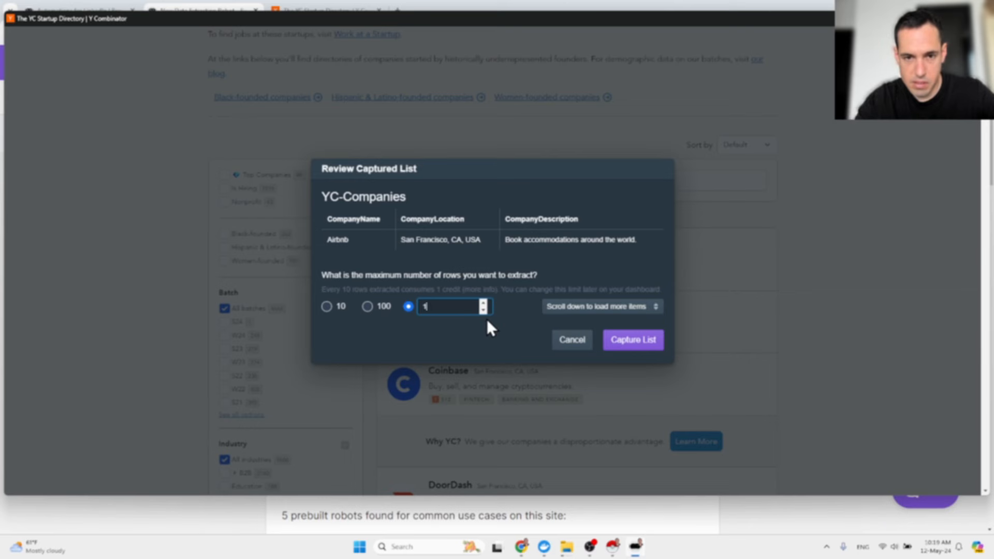
key("BackSpace")
left_click(326, 296)
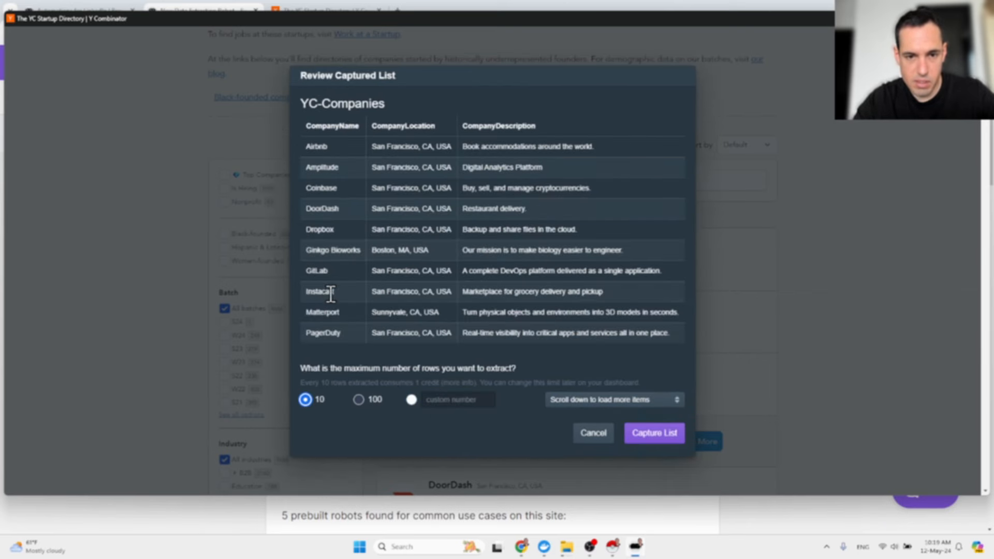
left_click(655, 433)
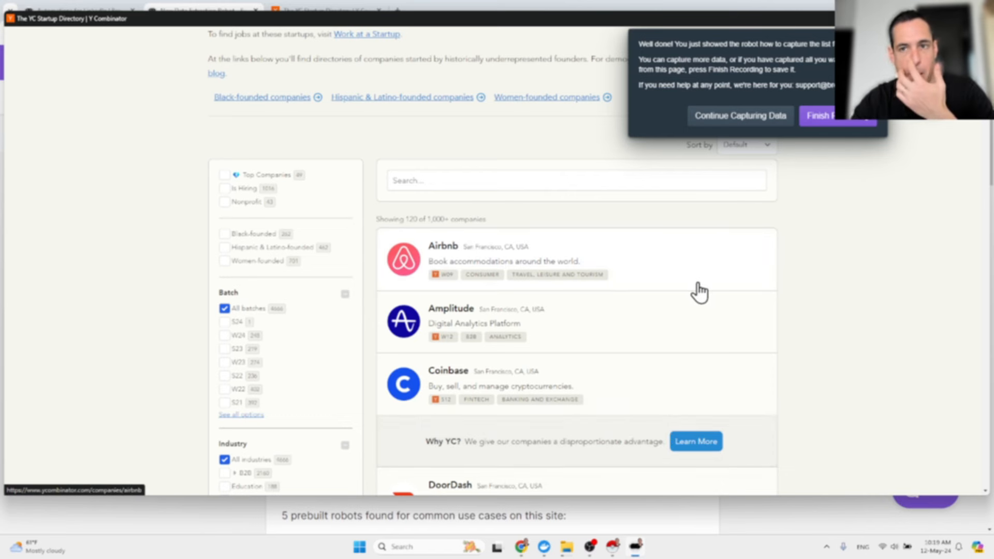
Step: Finish the recording and save the robot under its suggested name
left_click(814, 118)
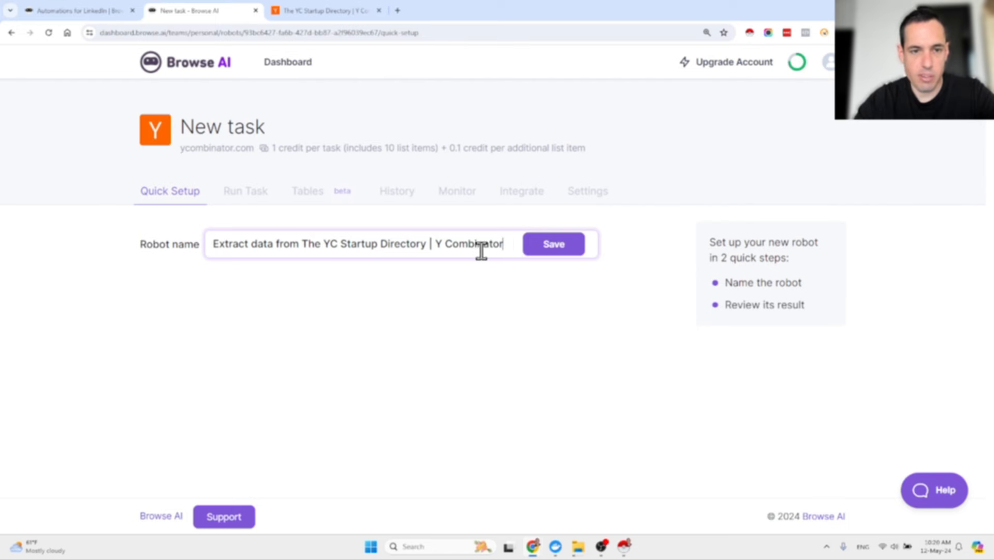
left_click(559, 247)
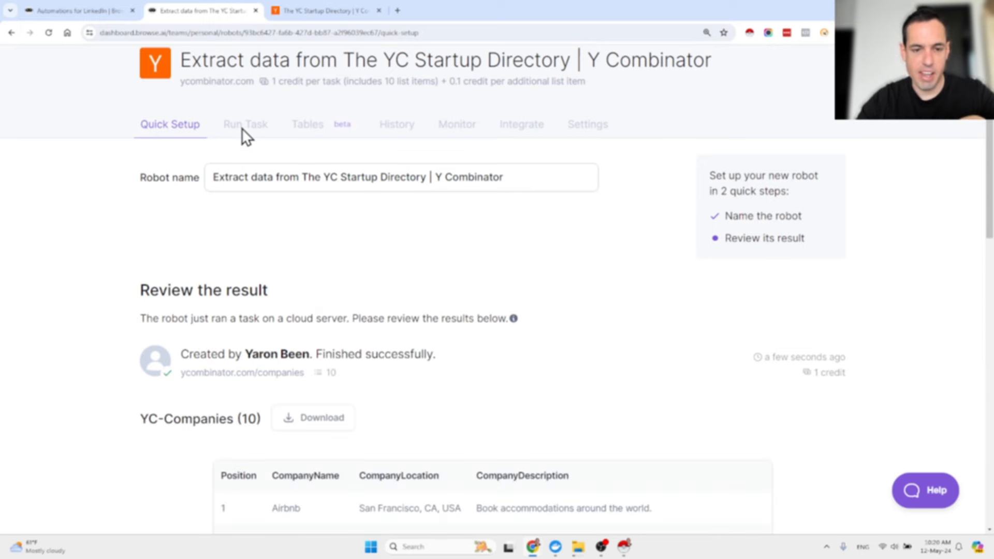
Step: Review the extracted company table and the recorded steps, and approve the task results as matching expectations
scroll(440, 447, "down", 5)
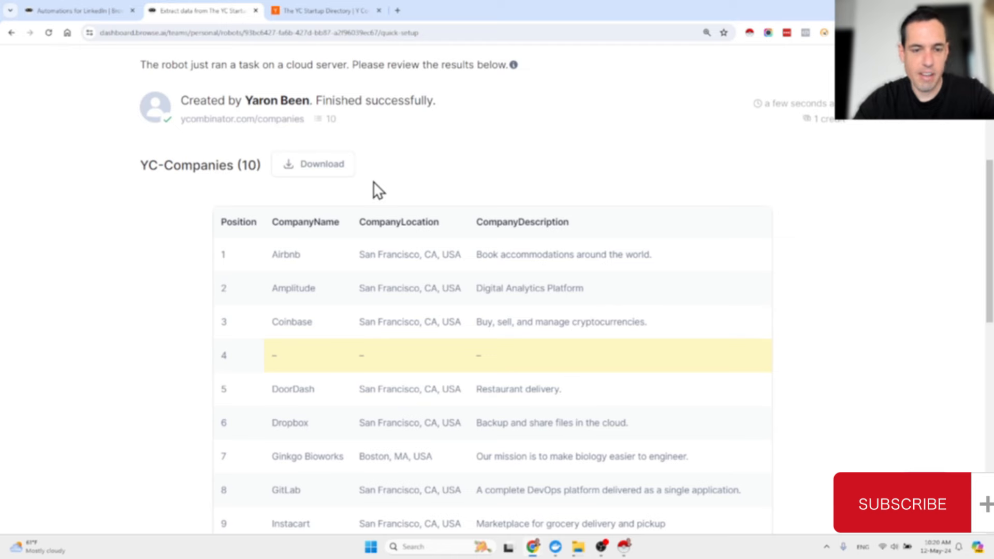
scroll(377, 238, "down", 5)
scroll(377, 235, "down", 7)
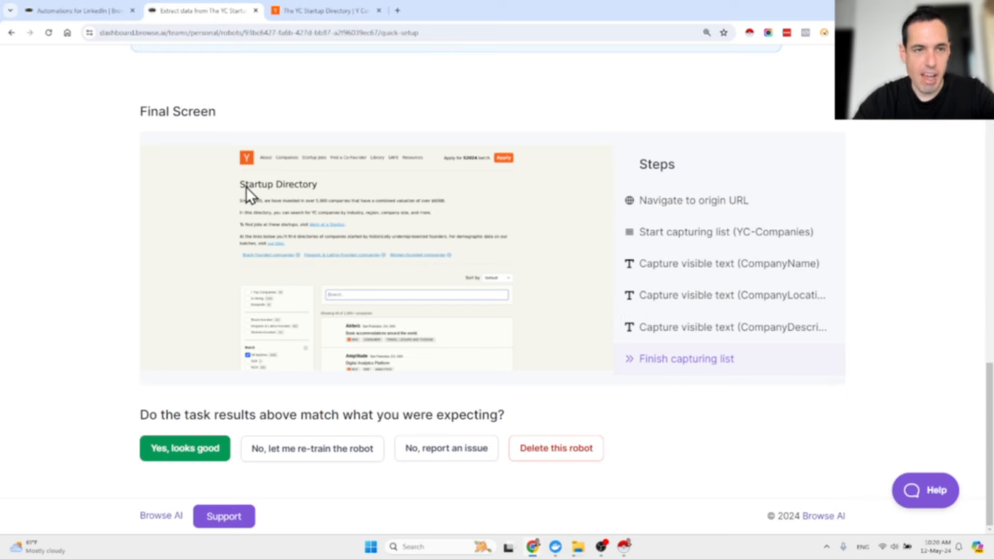
scroll(247, 186, "up", 7)
scroll(246, 187, "down", 5)
scroll(225, 251, "down", 2)
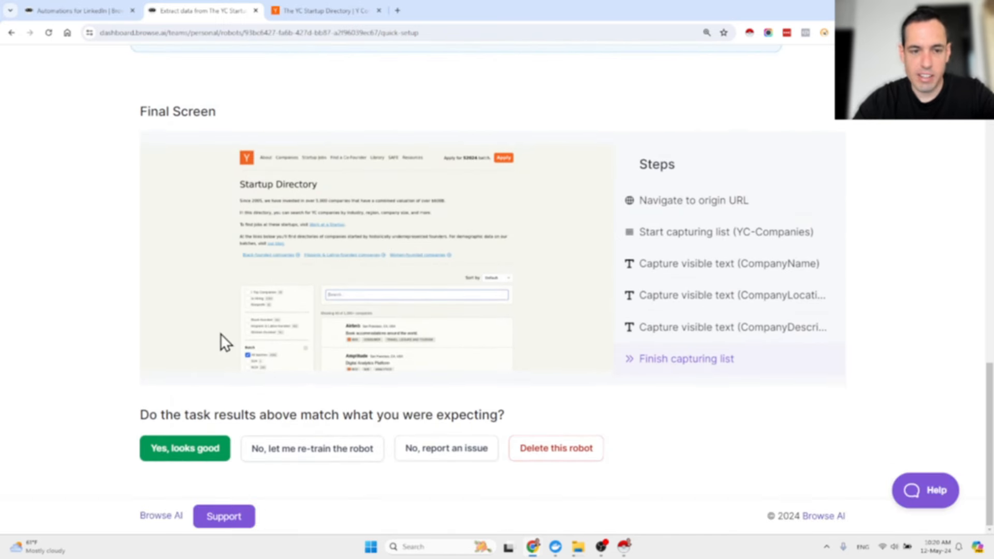
left_click(190, 450)
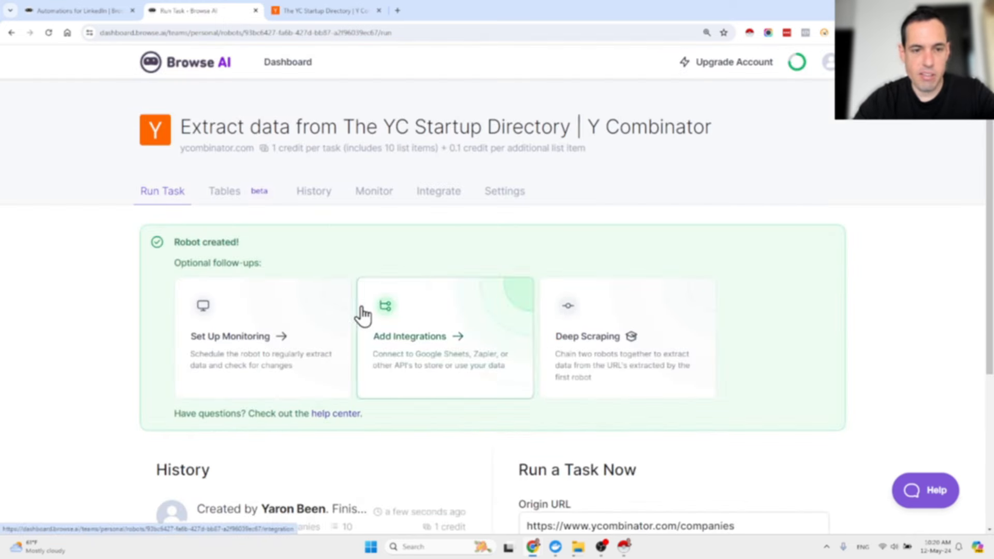
Step: Look over the new robot's follow-up options, task history and settings for running a task
scroll(377, 281, "down", 5)
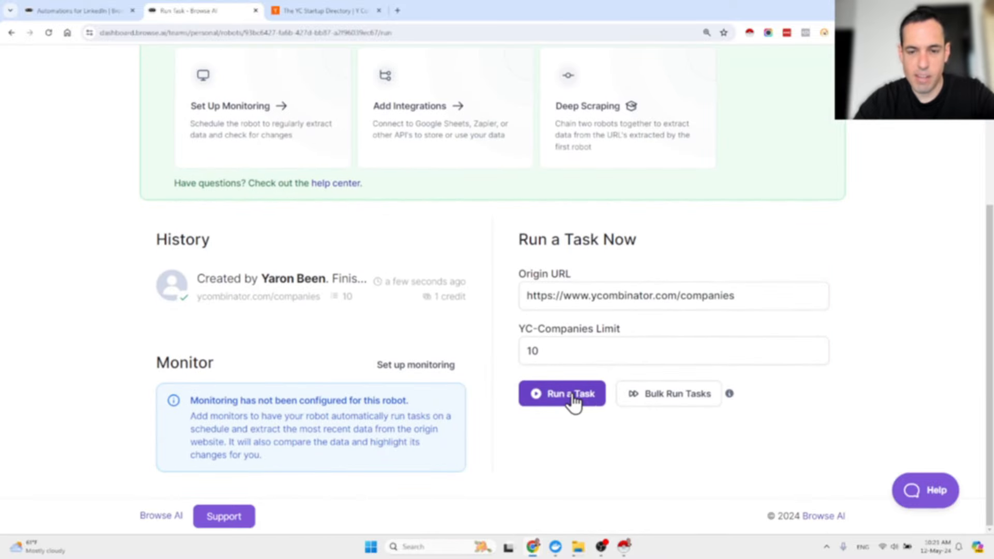
scroll(570, 398, "up", 5)
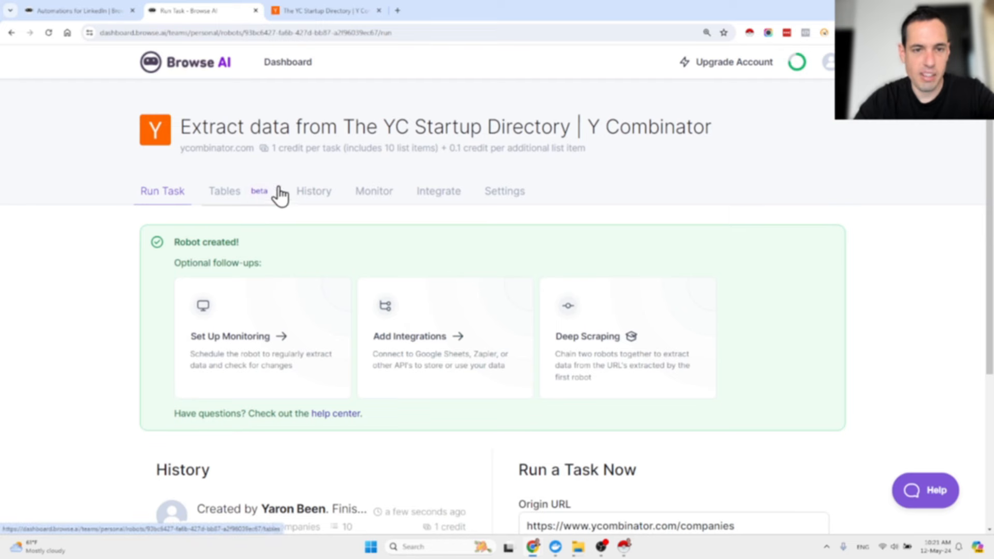